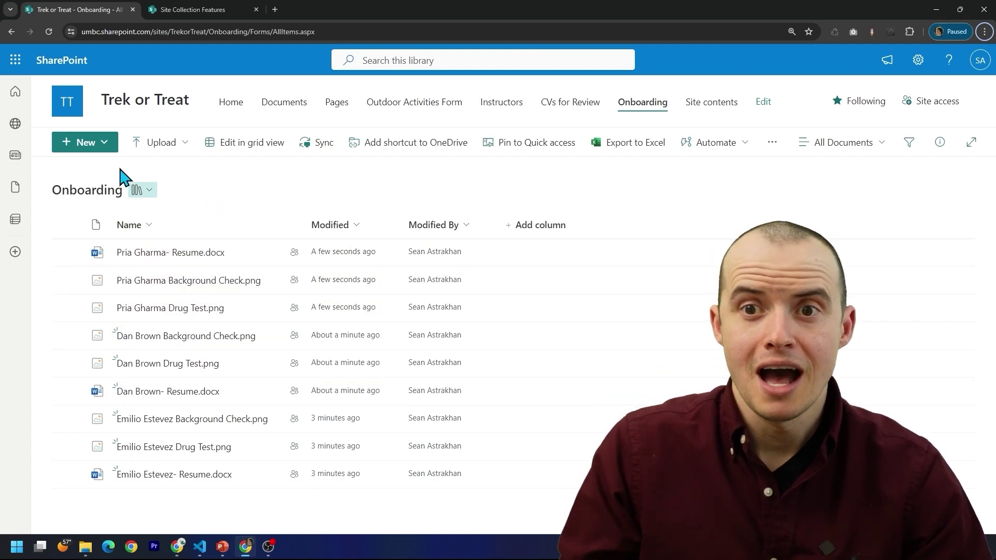
# - Create a new folder named for a candidate and drag that candidate's files into it
pyautogui.click(112, 154)
pyautogui.click(96, 171)
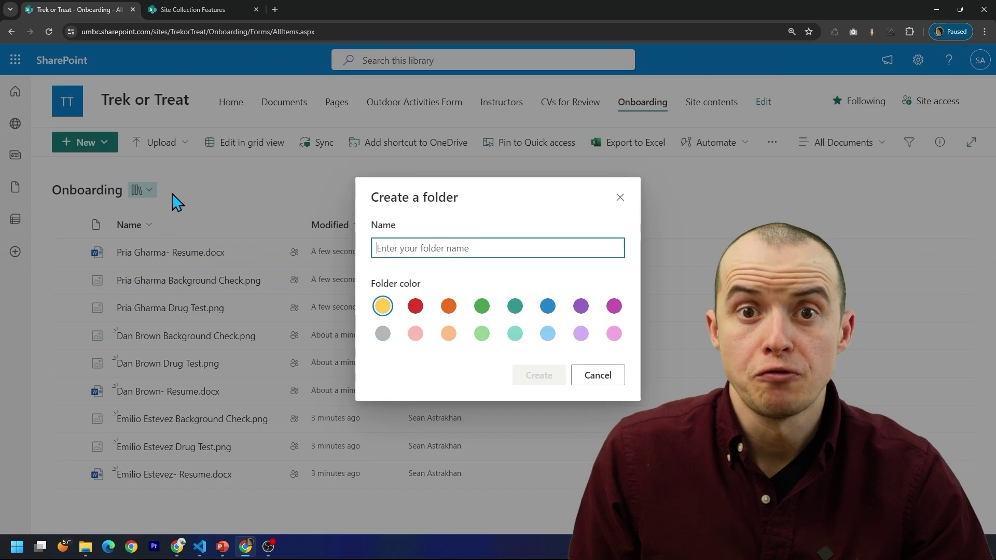
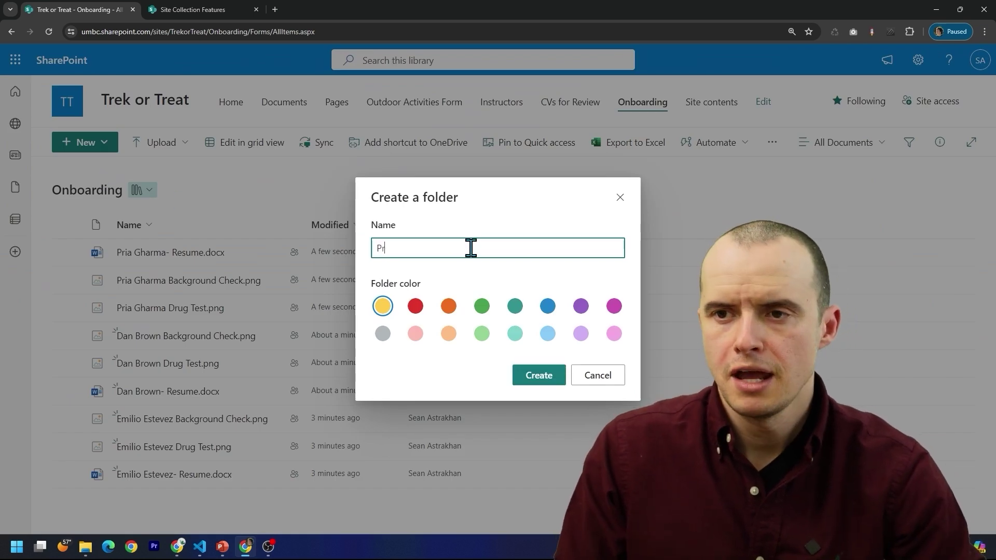
pyautogui.click(539, 375)
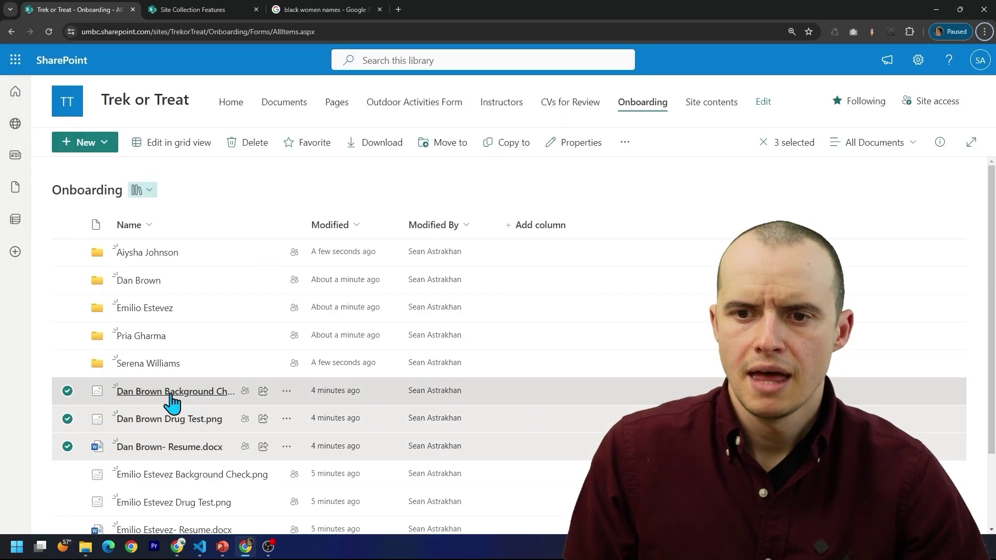
pyautogui.moveTo(172, 398); pyautogui.dragTo(143, 283)
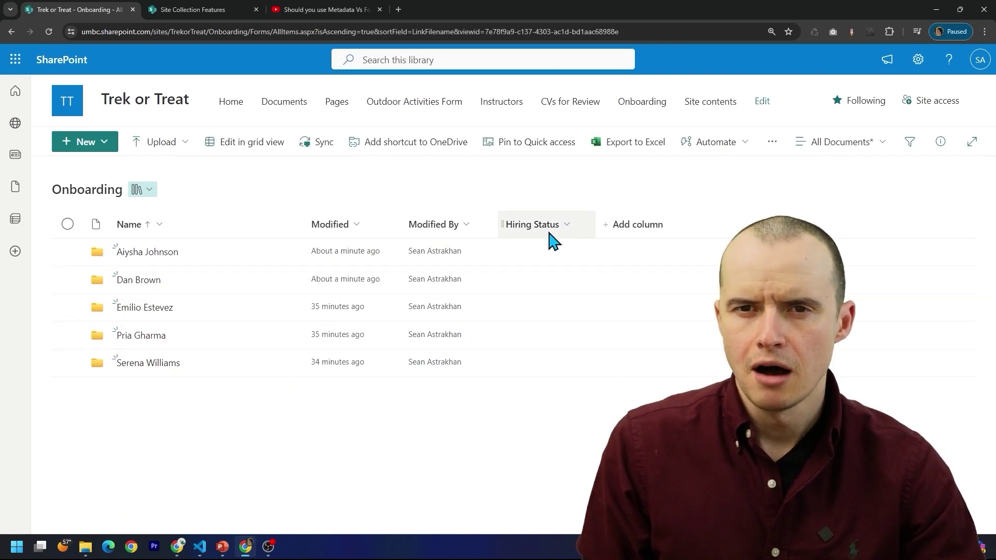
# - Upload a resume to the library and view its details and a candidate folder's details
pyautogui.moveTo(184, 559); pyautogui.dragTo(176, 426)
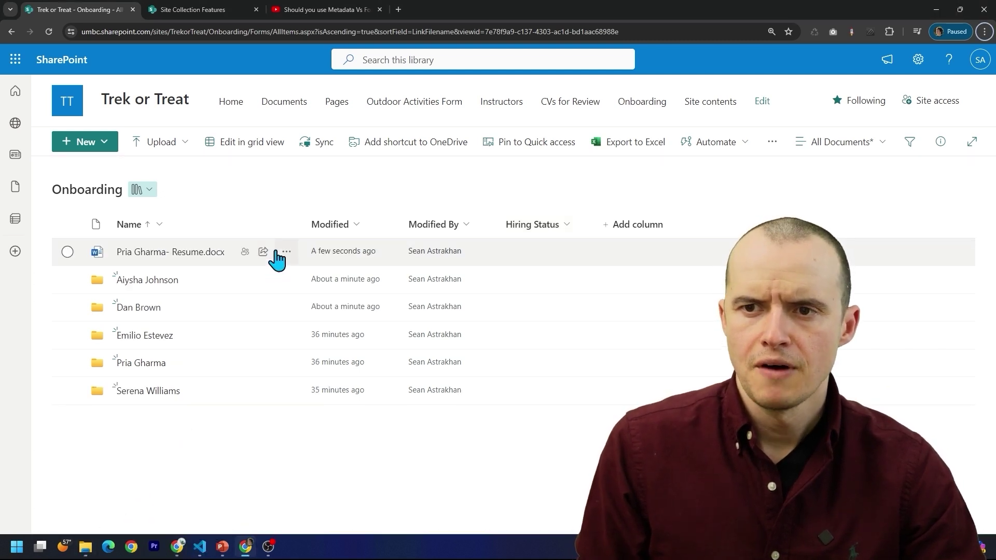
pyautogui.click(287, 252)
pyautogui.click(336, 525)
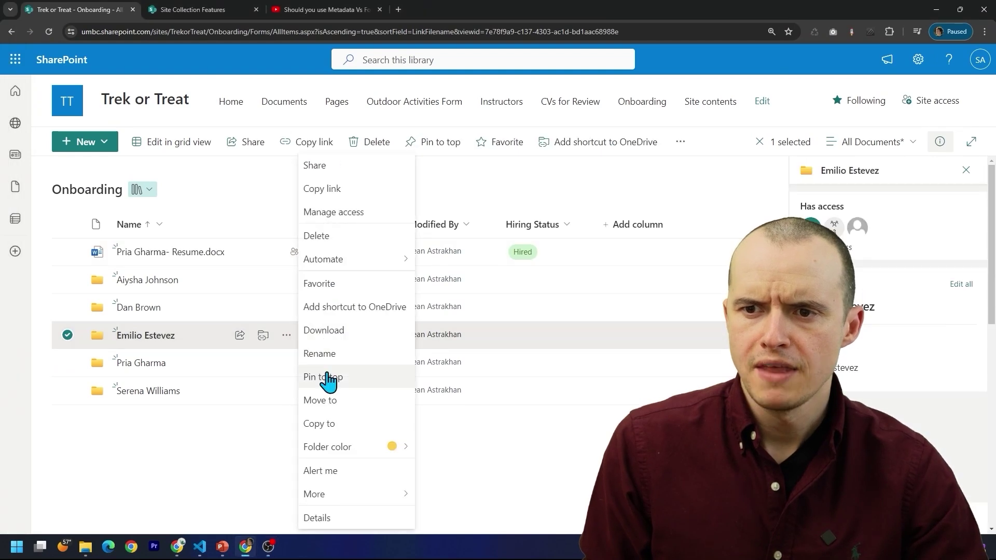
pyautogui.click(352, 521)
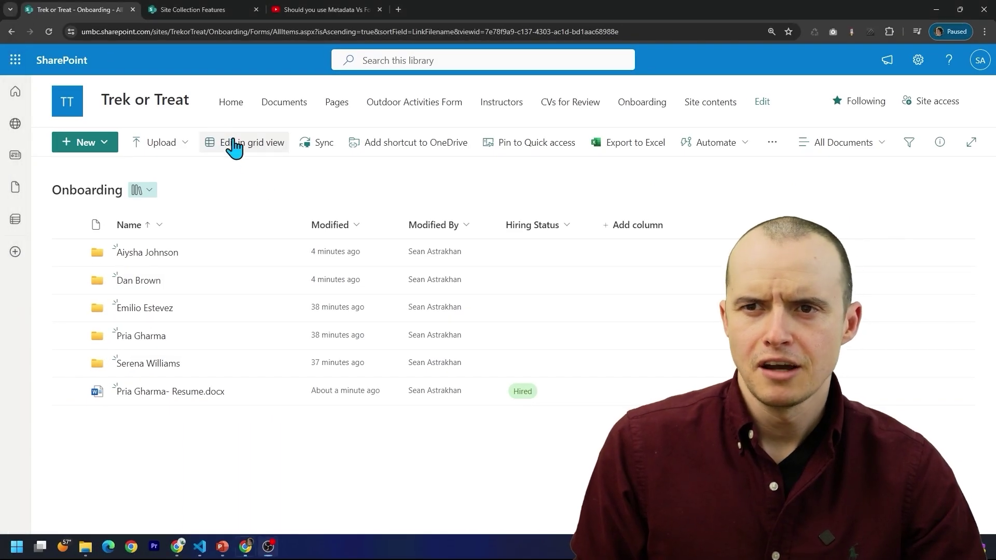
# - In grid edit, set Hiring Status to In Review and Hired for two folders, then open a candidate folder
pyautogui.click(232, 145)
pyautogui.click(416, 255)
pyautogui.click(442, 267)
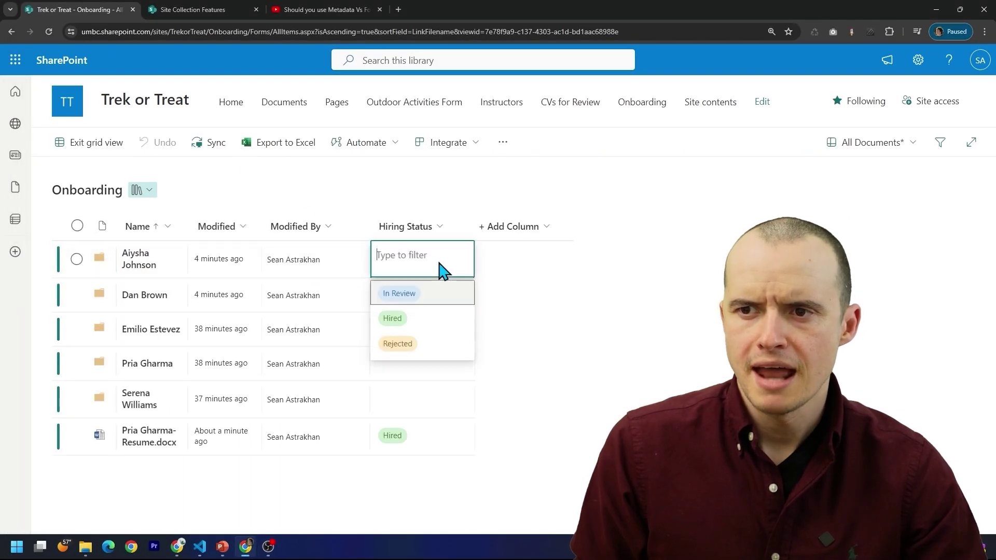
pyautogui.click(413, 299)
pyautogui.click(411, 296)
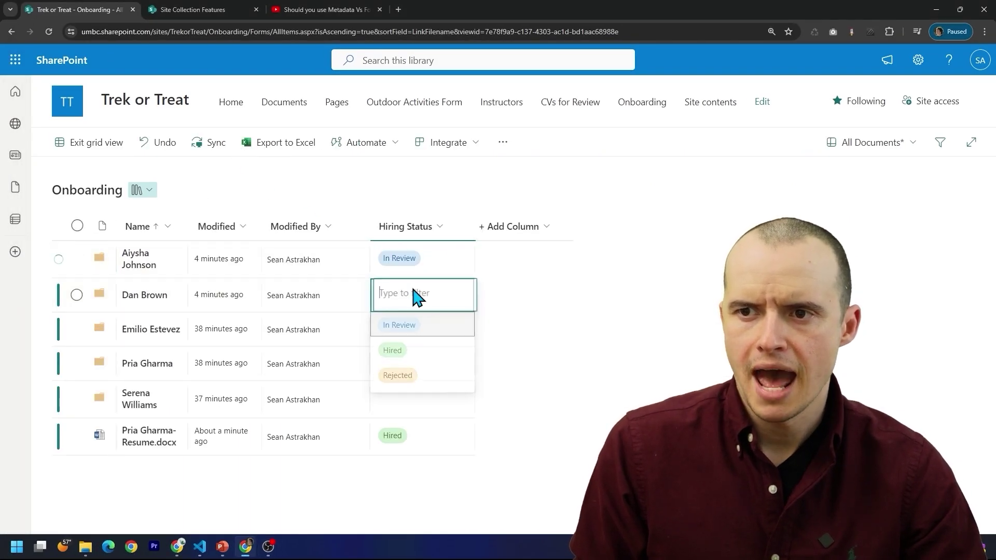
pyautogui.click(401, 363)
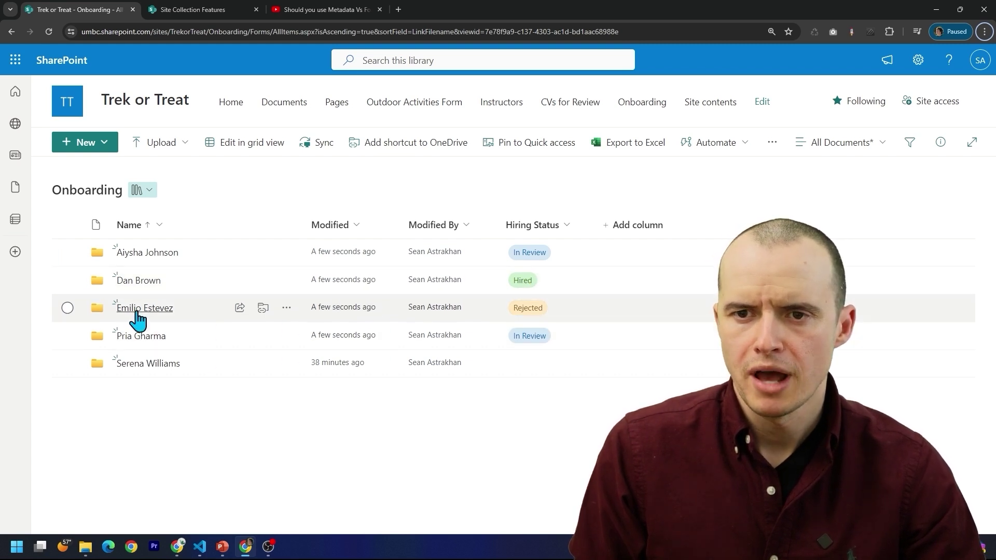
pyautogui.click(137, 311)
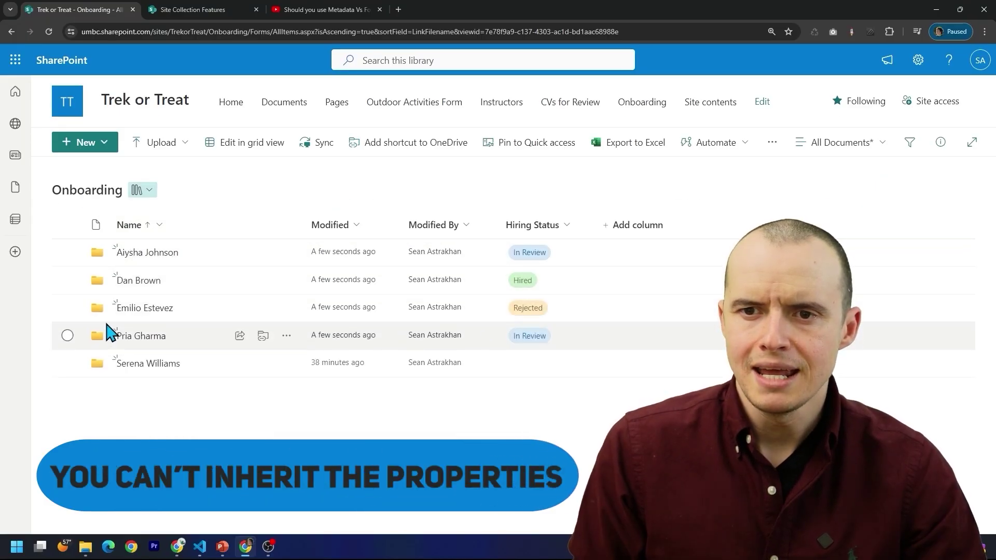
# - In a candidate folder, untick Hiring Status from the view's columns, apply, and return to Onboarding
pyautogui.click(136, 310)
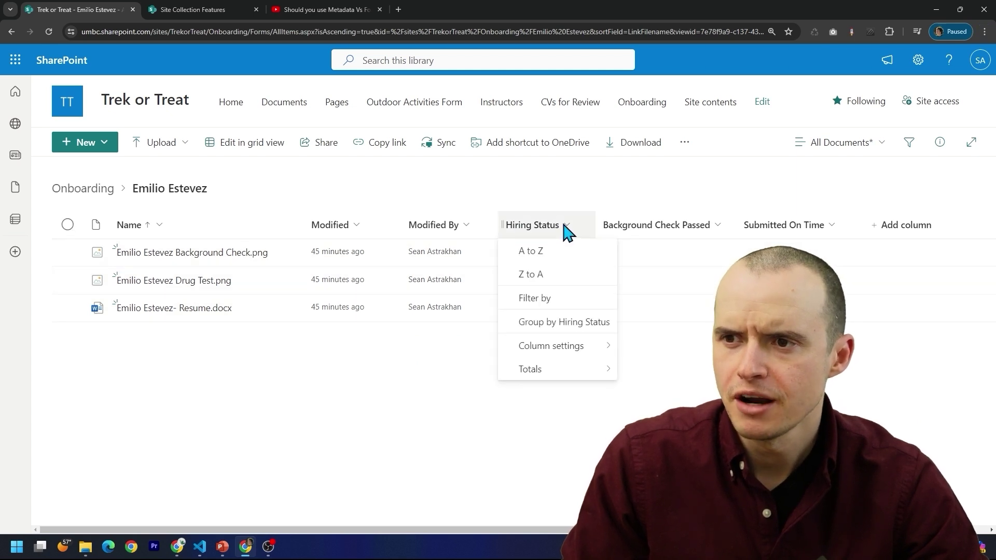
pyautogui.moveTo(600, 356)
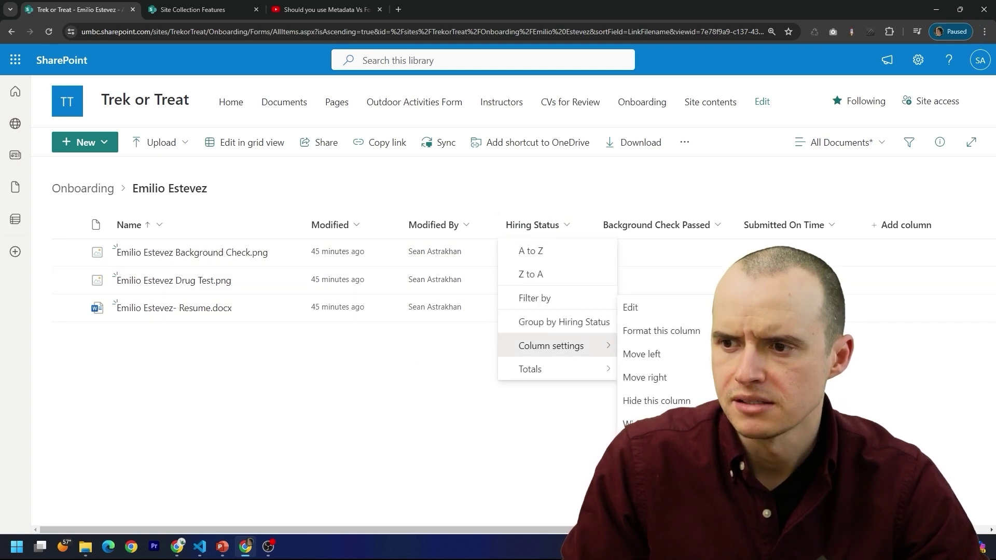
pyautogui.click(654, 447)
pyautogui.click(822, 90)
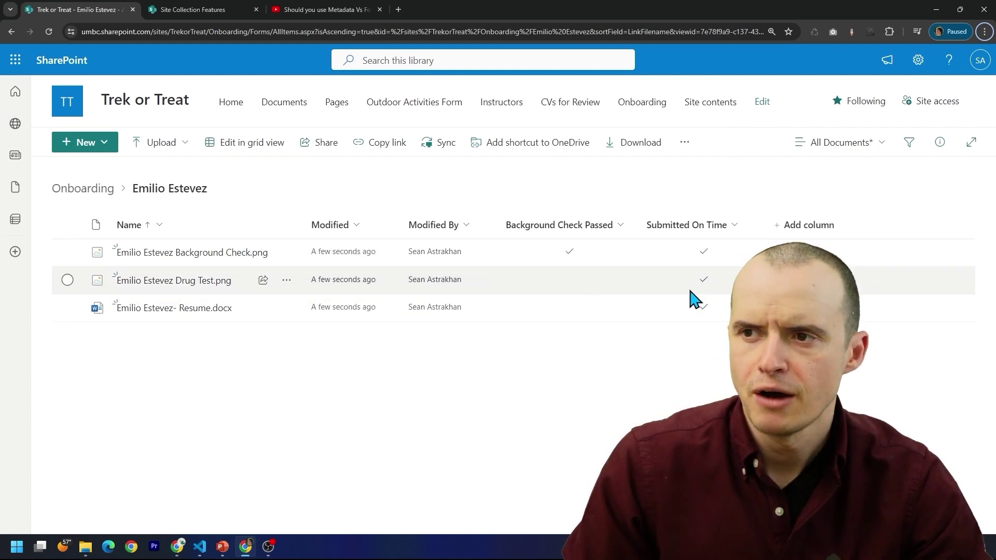
pyautogui.click(82, 192)
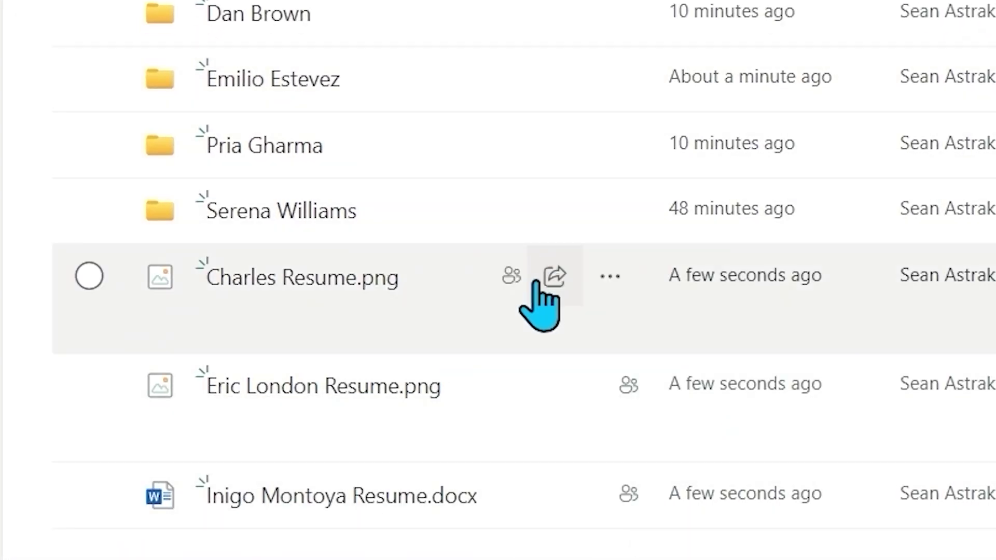
# - Sort the Onboarding library by Name Z to A, then back to A to Z
pyautogui.click(132, 225)
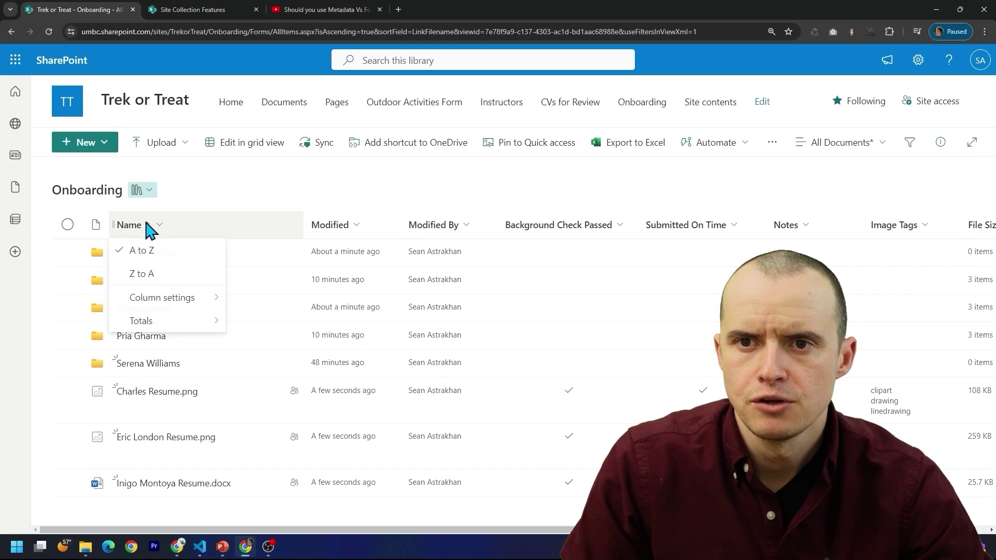
pyautogui.click(147, 275)
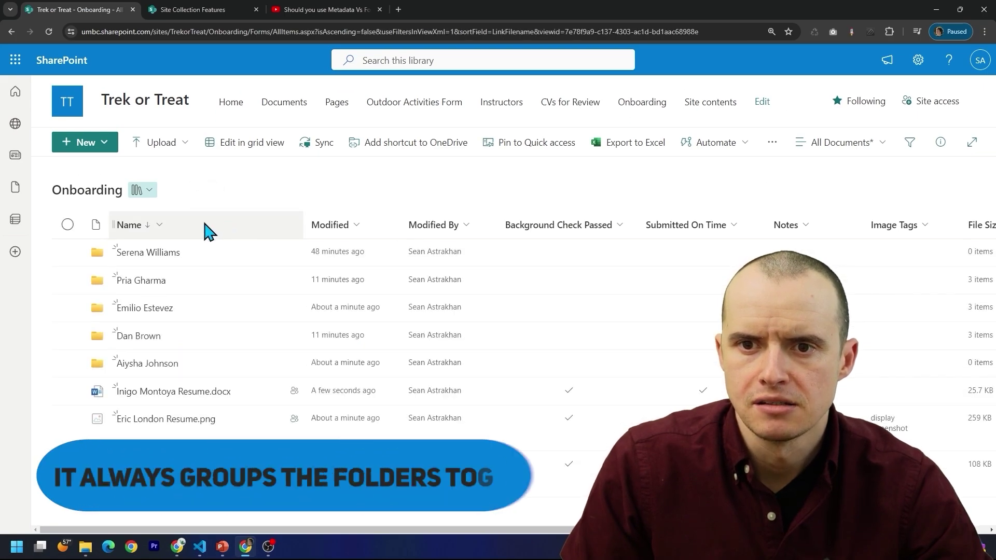
pyautogui.click(144, 228)
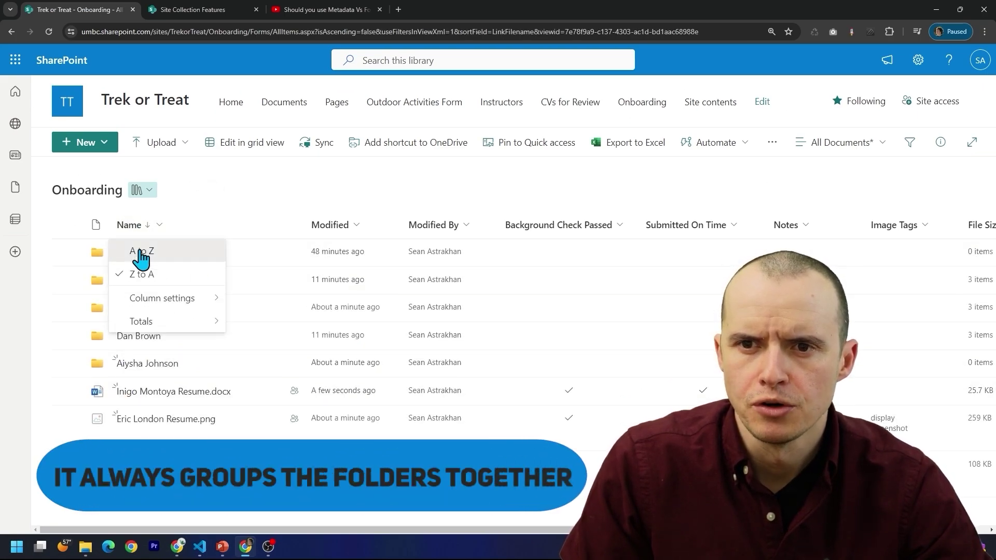
pyautogui.click(140, 255)
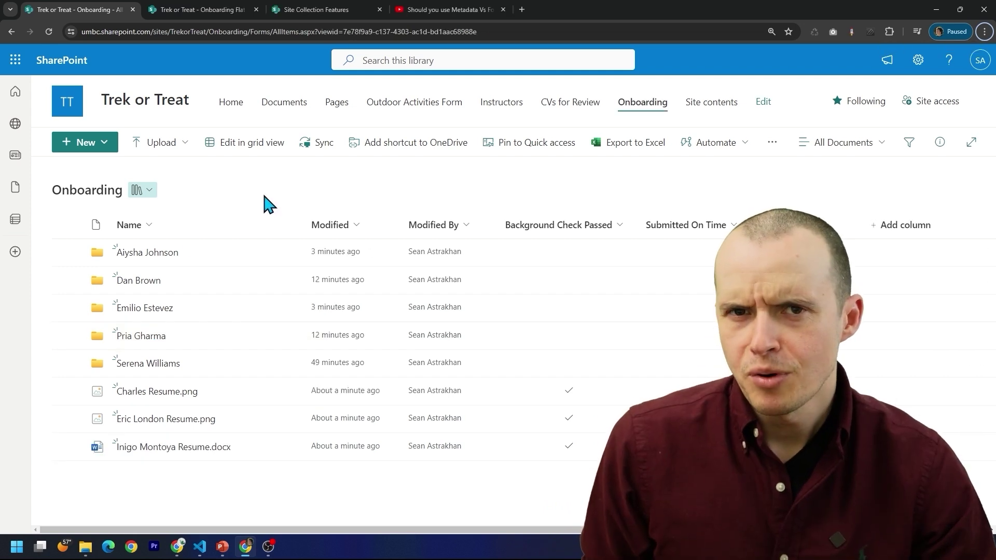
pyautogui.click(136, 309)
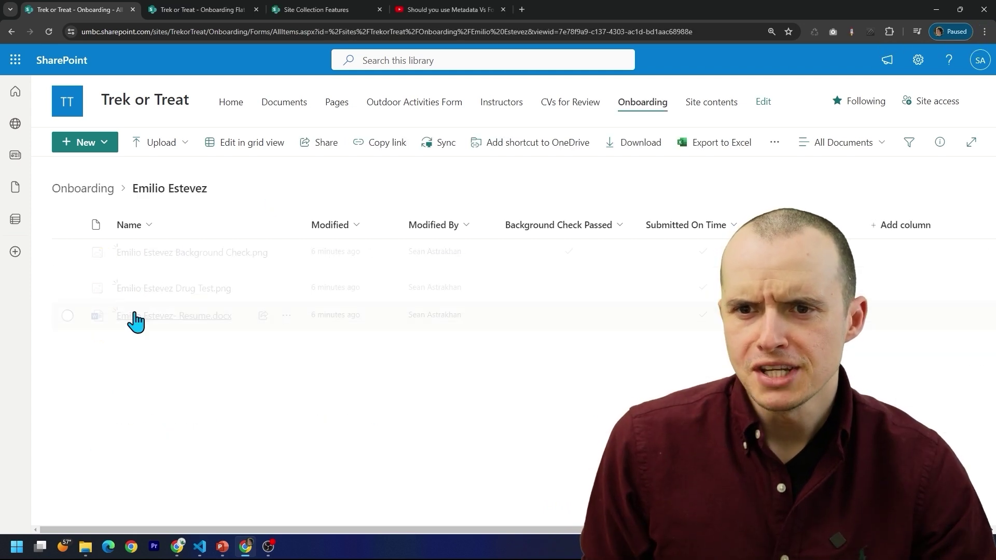
pyautogui.click(98, 150)
pyautogui.click(89, 166)
pyautogui.write('Emilio Estevez Background Check')
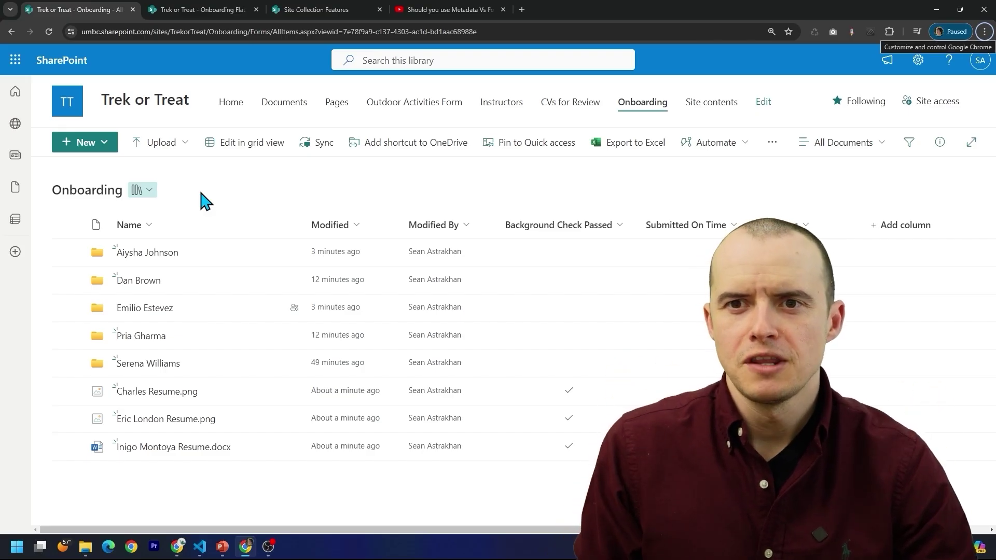
# - In the Onboarding Flat library's view settings, expand Group By to group files by Full Name
pyautogui.click(192, 11)
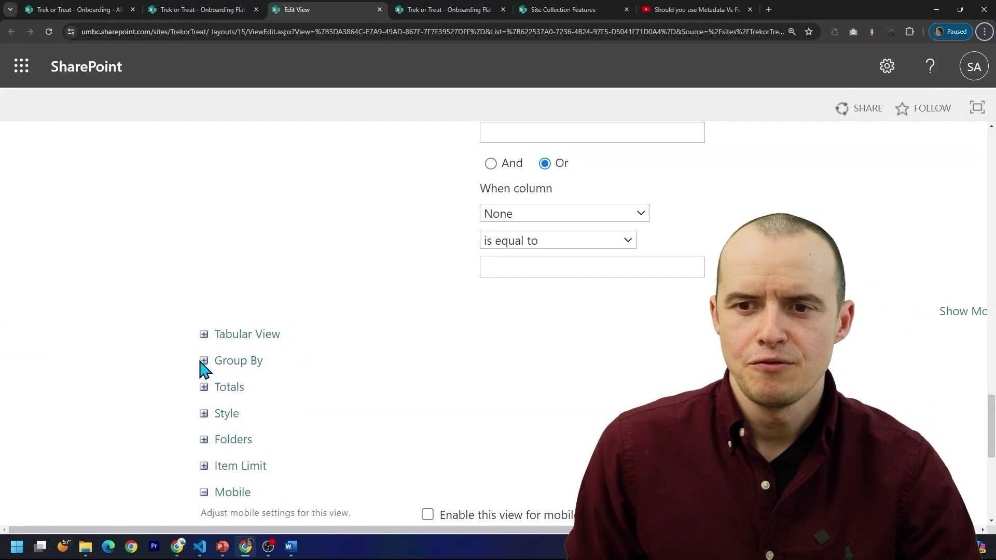
pyautogui.click(202, 360)
pyautogui.scroll(-2, 413, 337)
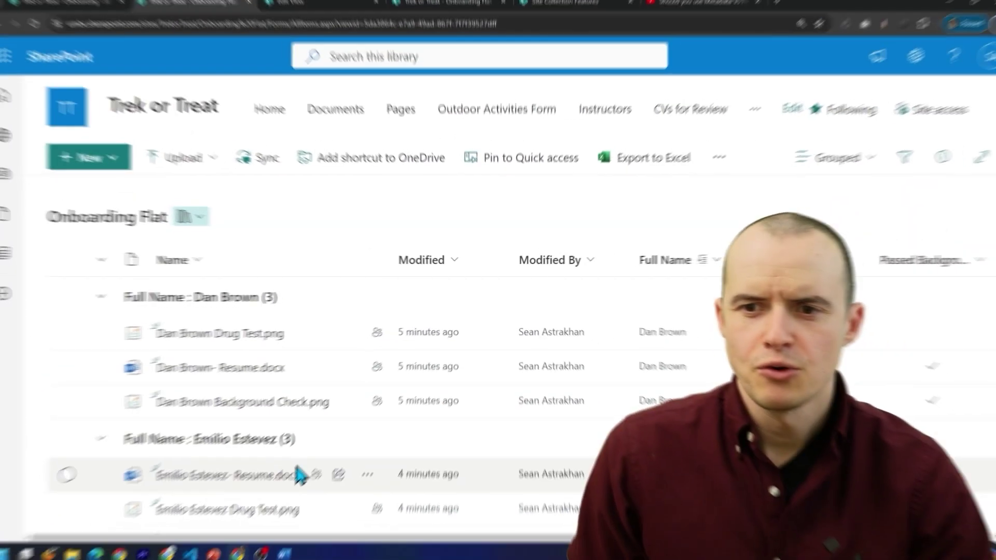
pyautogui.scroll(-2, 278, 389)
pyautogui.scroll(-2, 280, 390)
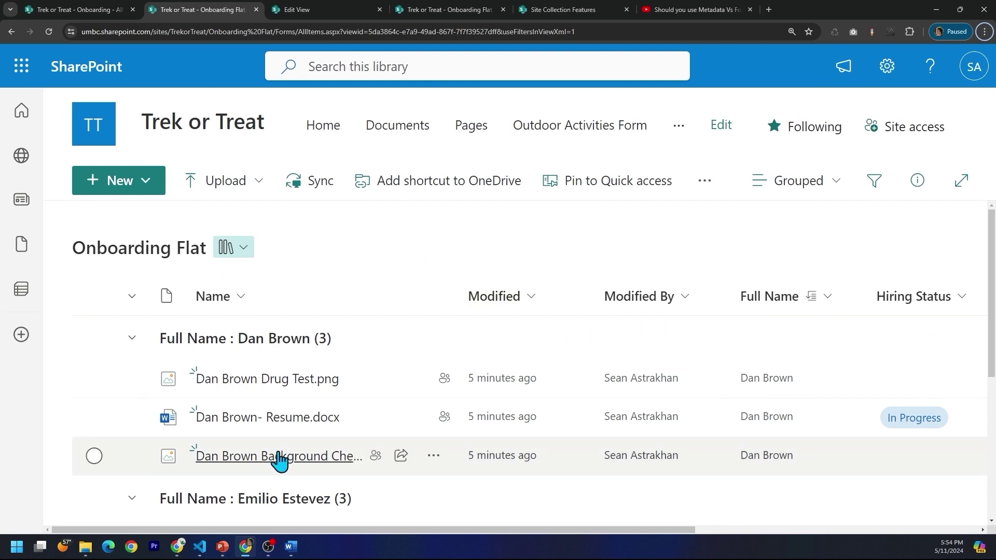
pyautogui.click(94, 379)
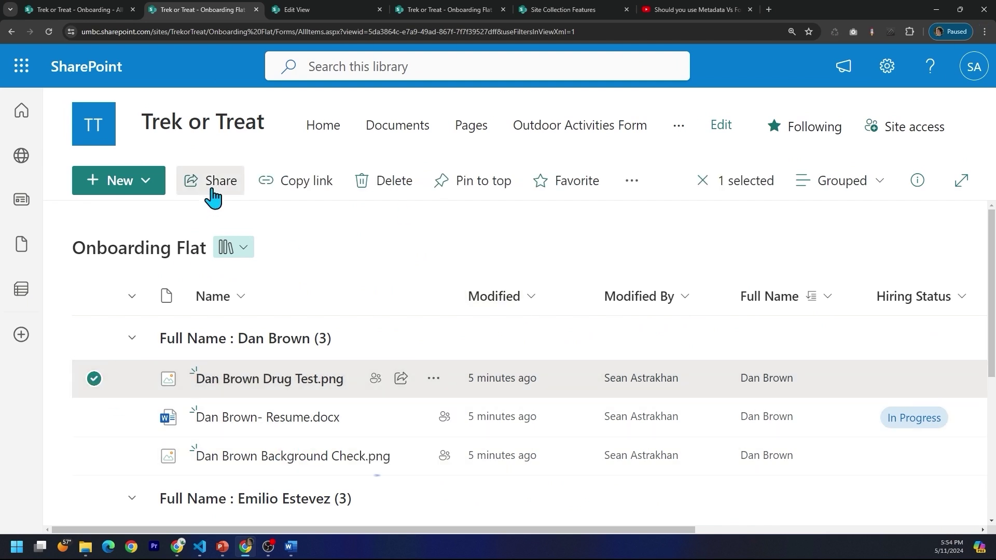
pyautogui.click(212, 193)
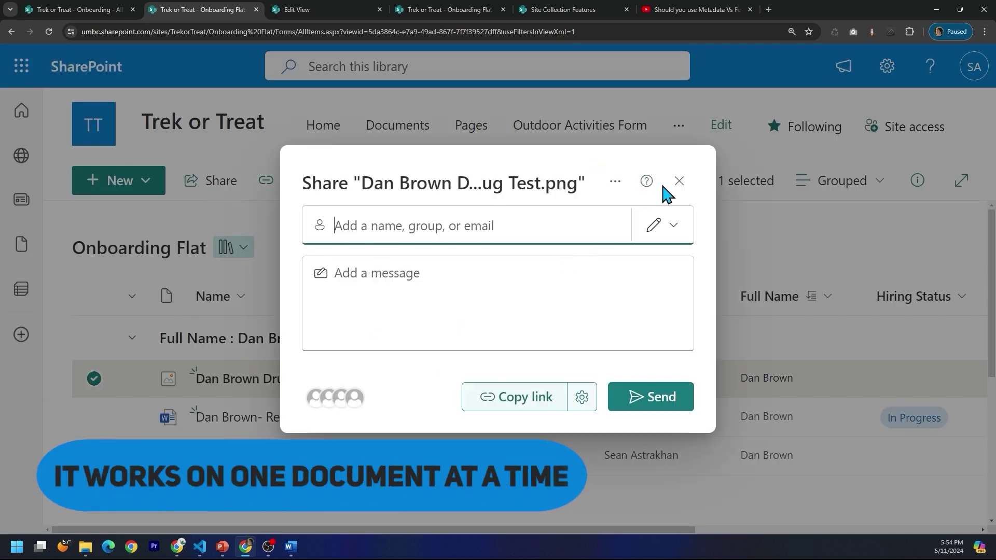
pyautogui.click(679, 182)
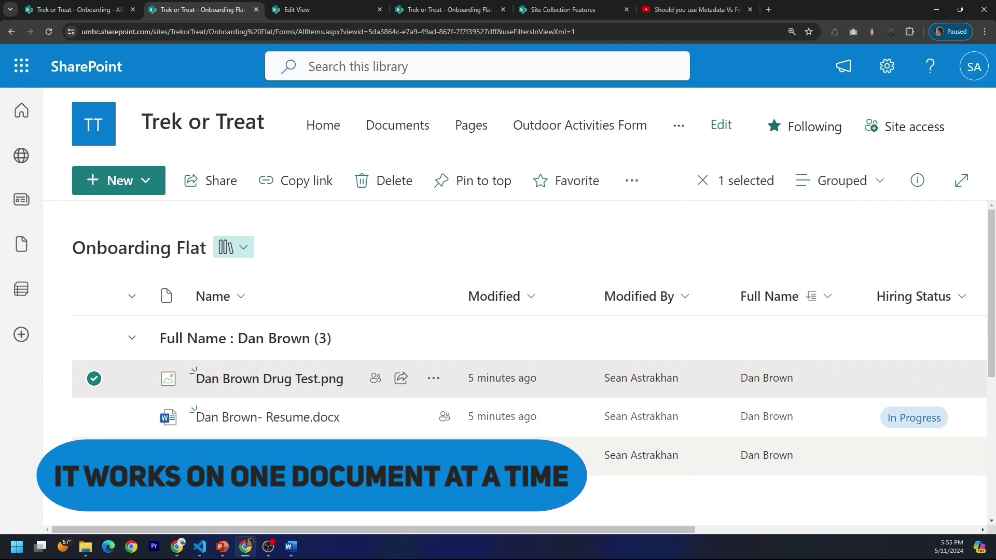
pyautogui.click(94, 417)
pyautogui.click(94, 456)
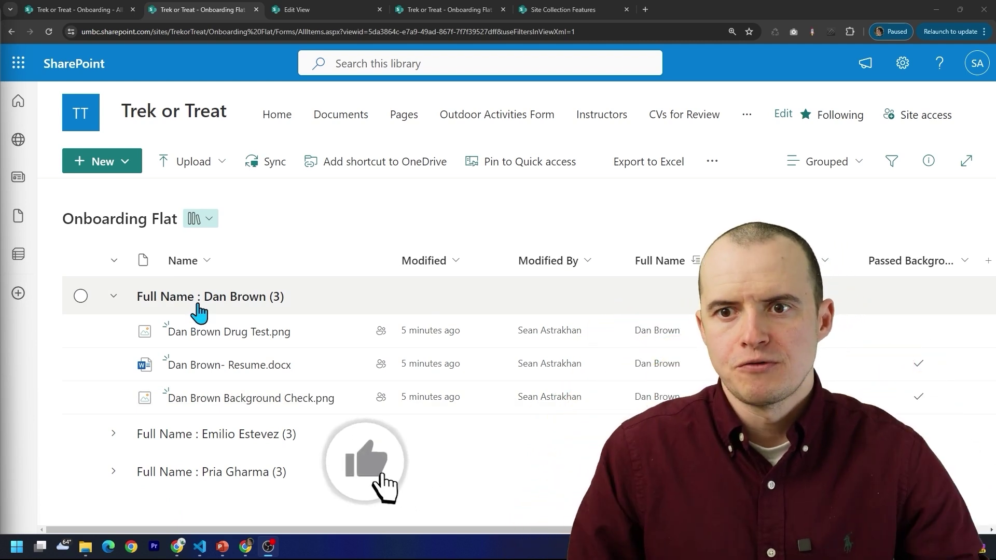
pyautogui.moveTo(242, 338)
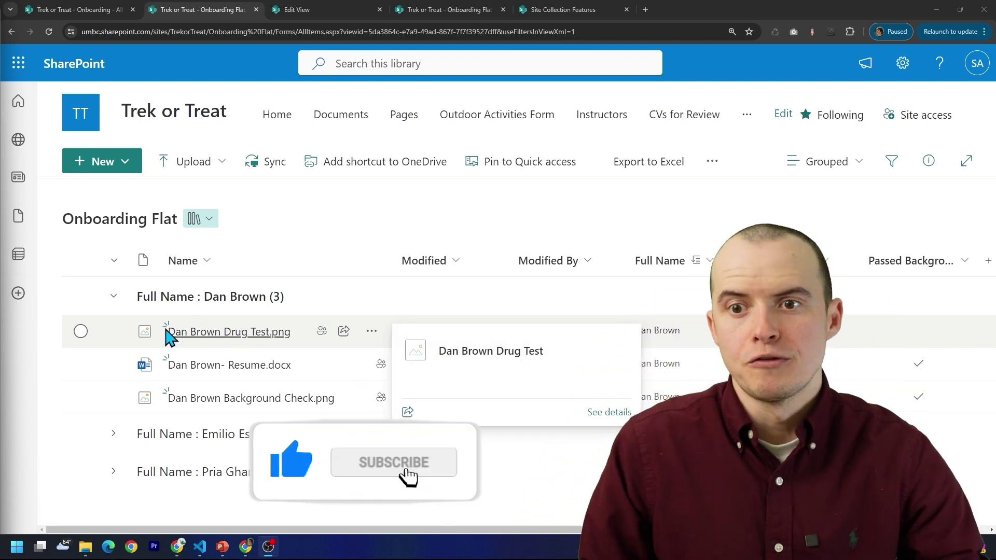
pyautogui.click(125, 165)
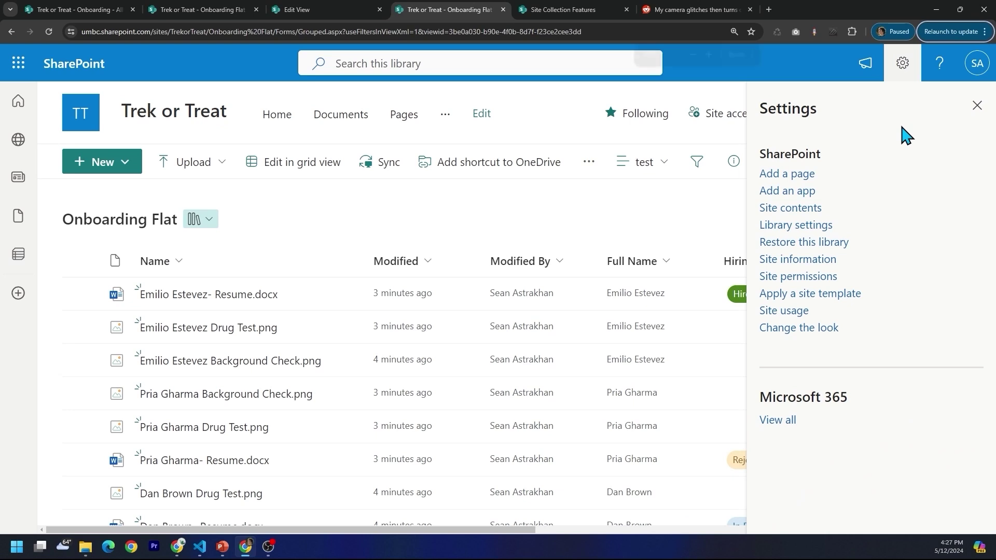
# - Zoom to 200%, open Site collection features and highlight the active Document Sets feature
pyautogui.hotkey('ctrl', '+')
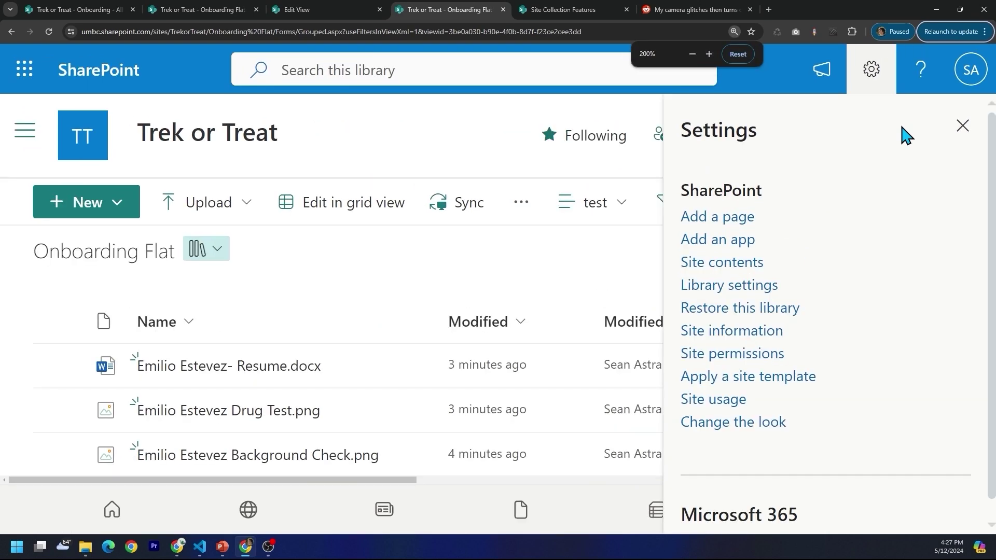
pyautogui.scroll(-1, 714, 236)
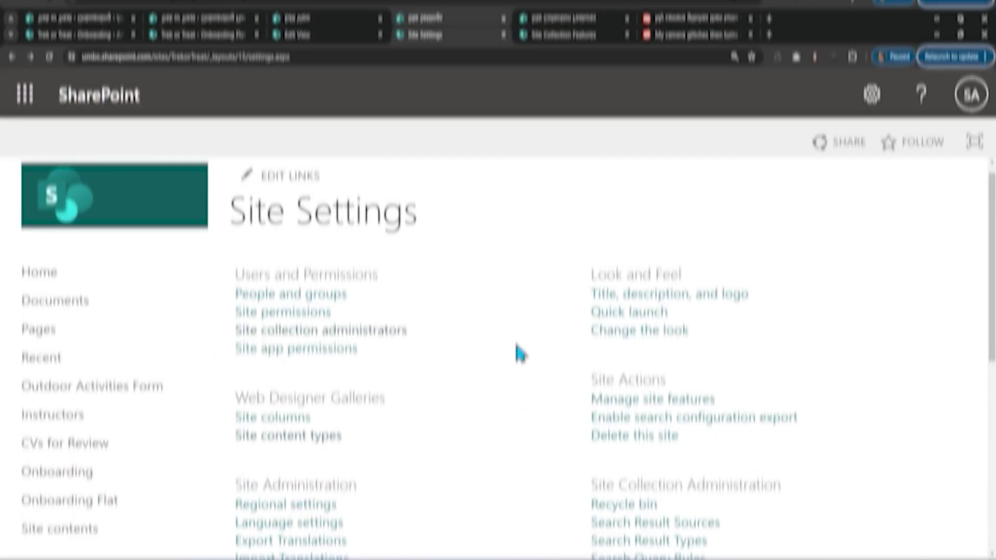
pyautogui.scroll(-4, 516, 332)
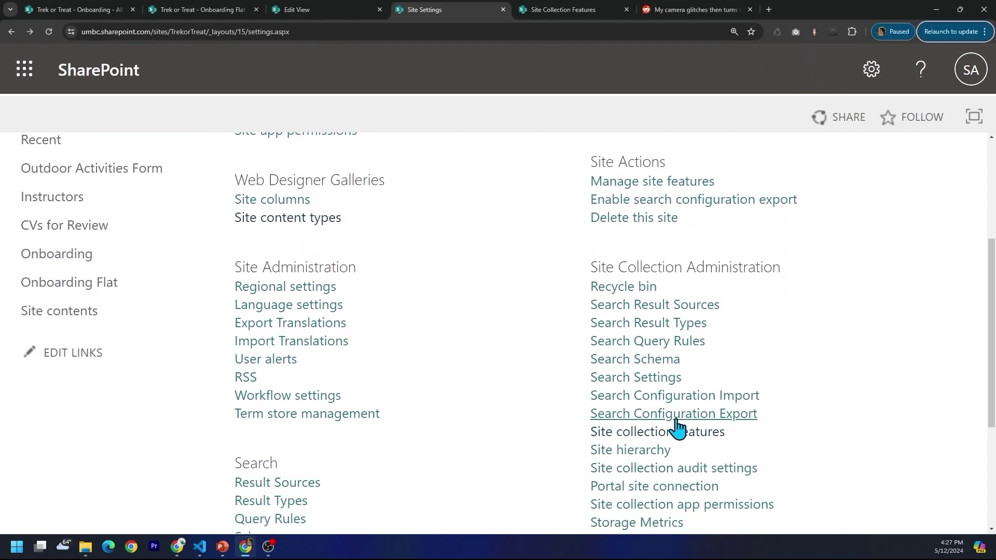
pyautogui.click(704, 432)
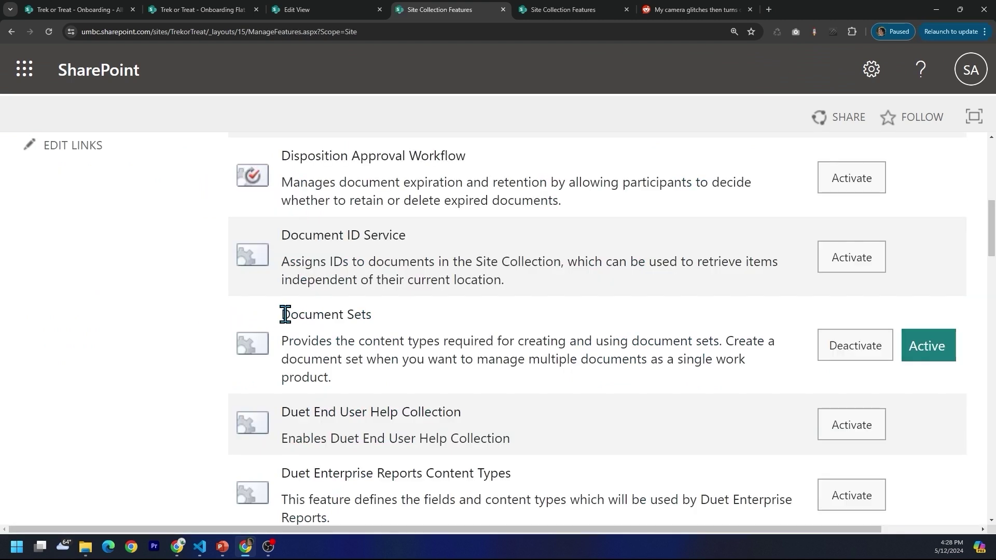
pyautogui.moveTo(335, 316); pyautogui.dragTo(373, 316)
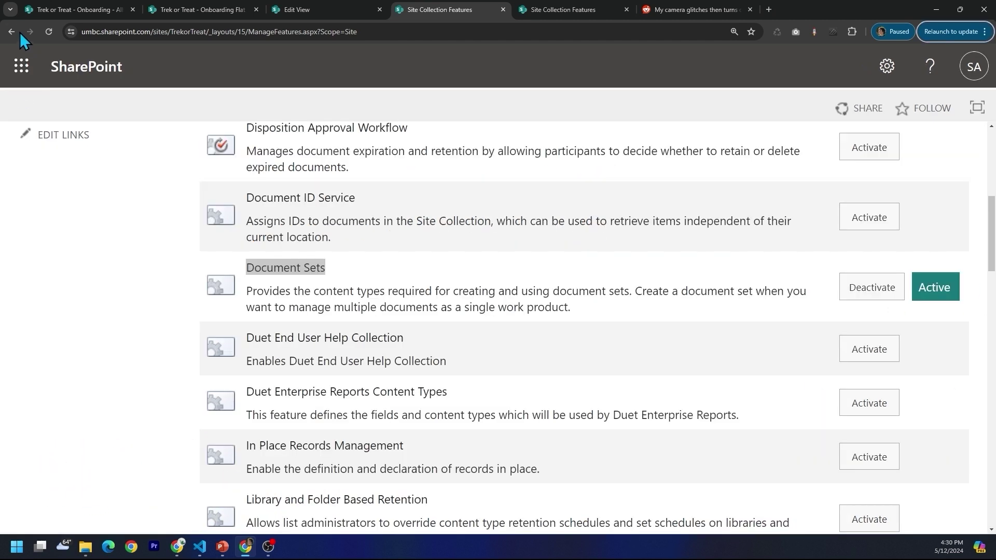
# - Create site content type 'Employee Onboarding Doc Set' under Document Set Content Types, based on Document Set
pyautogui.click(12, 32)
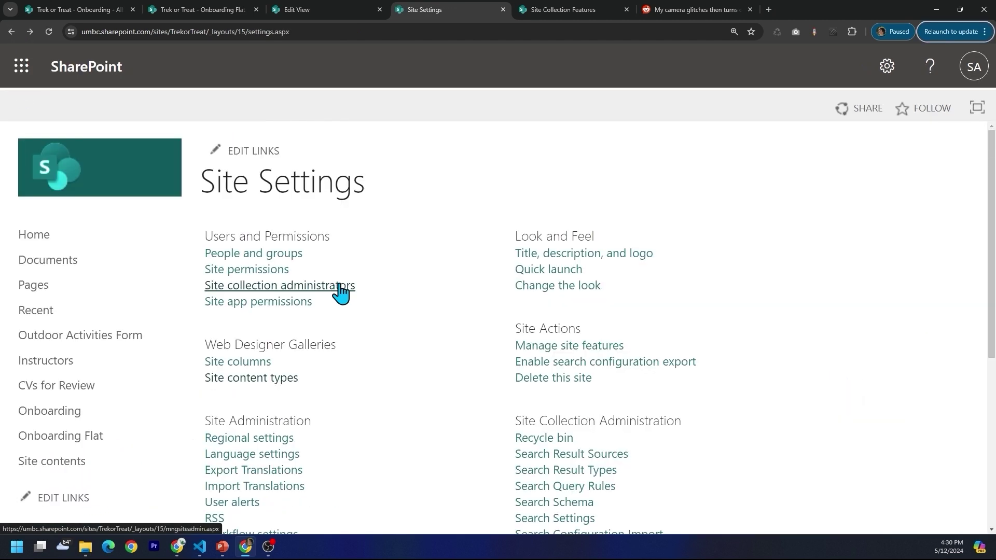
pyautogui.click(251, 384)
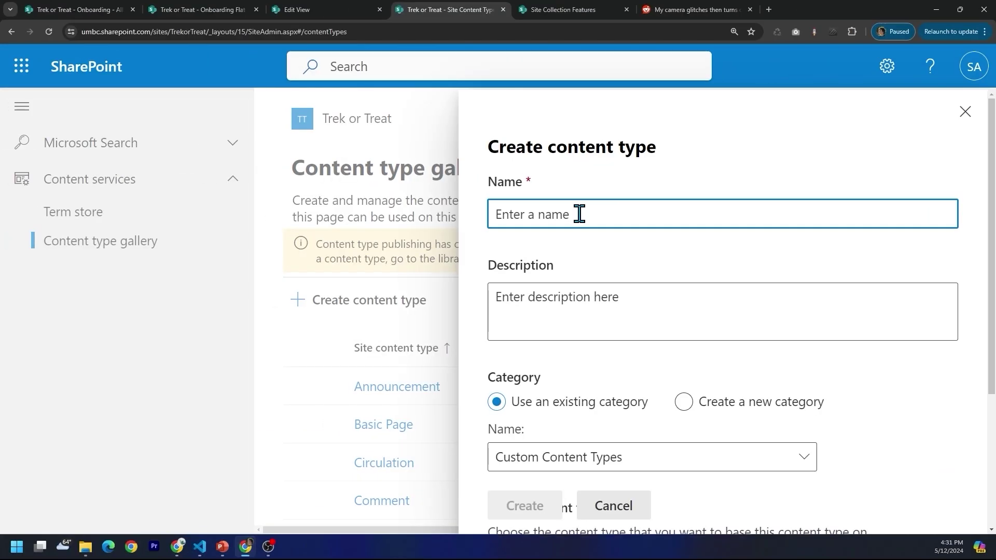
pyautogui.write('Em')
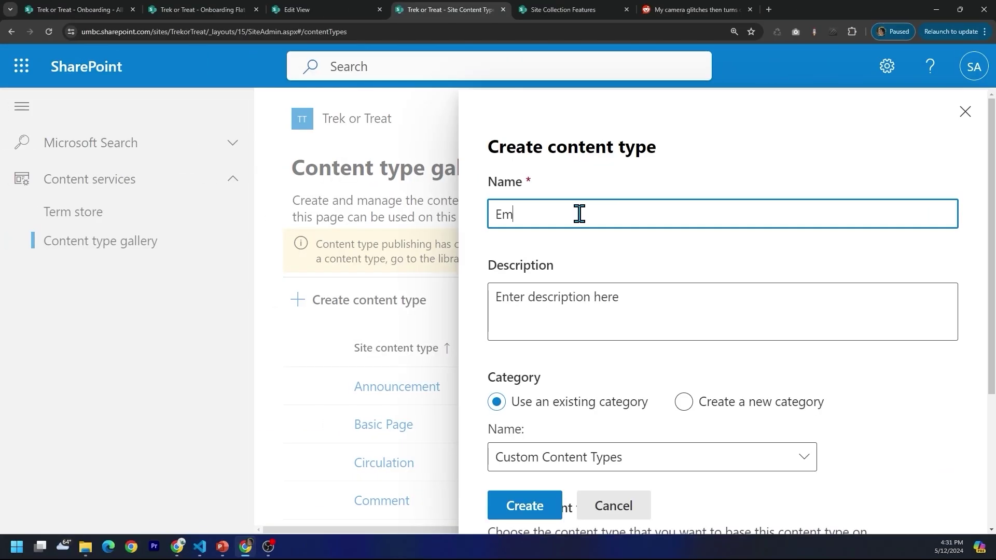
pyautogui.write('ployee Onboarding Doc Set')
pyautogui.scroll(-4, 716, 284)
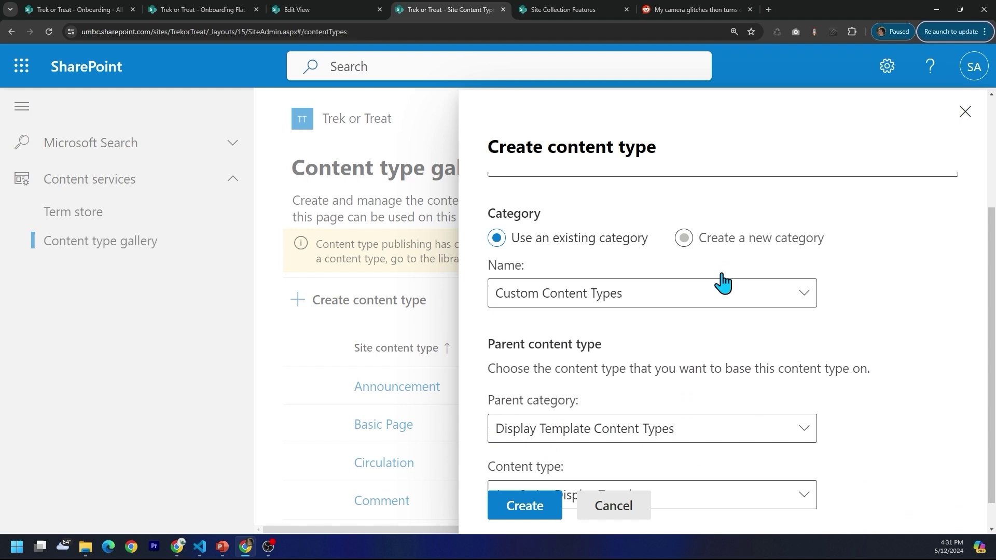
pyautogui.click(751, 260)
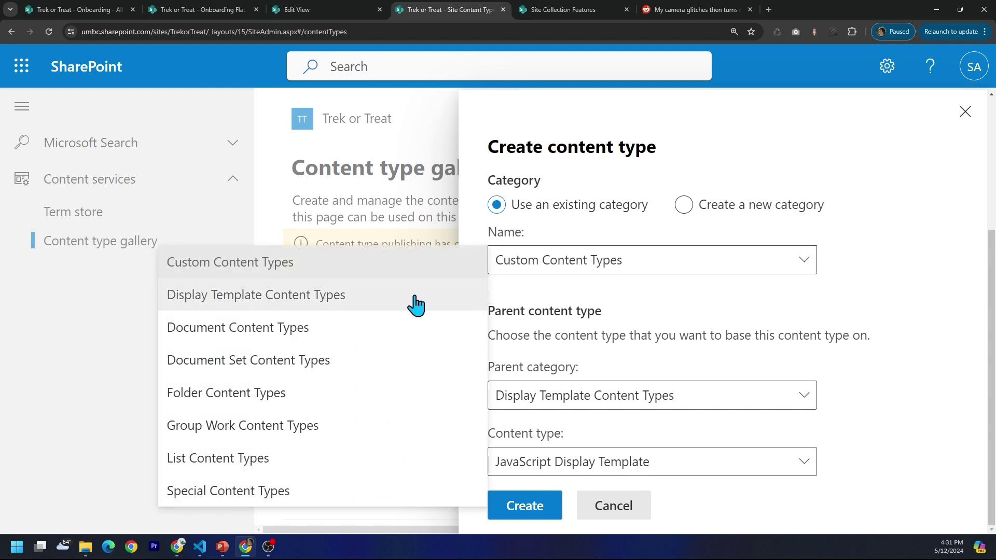
pyautogui.click(343, 375)
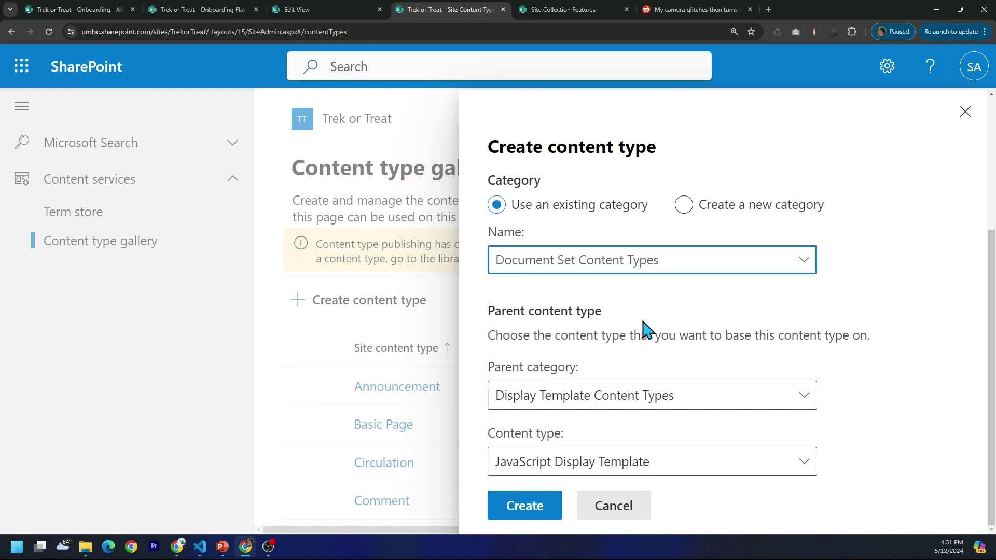
pyautogui.click(518, 511)
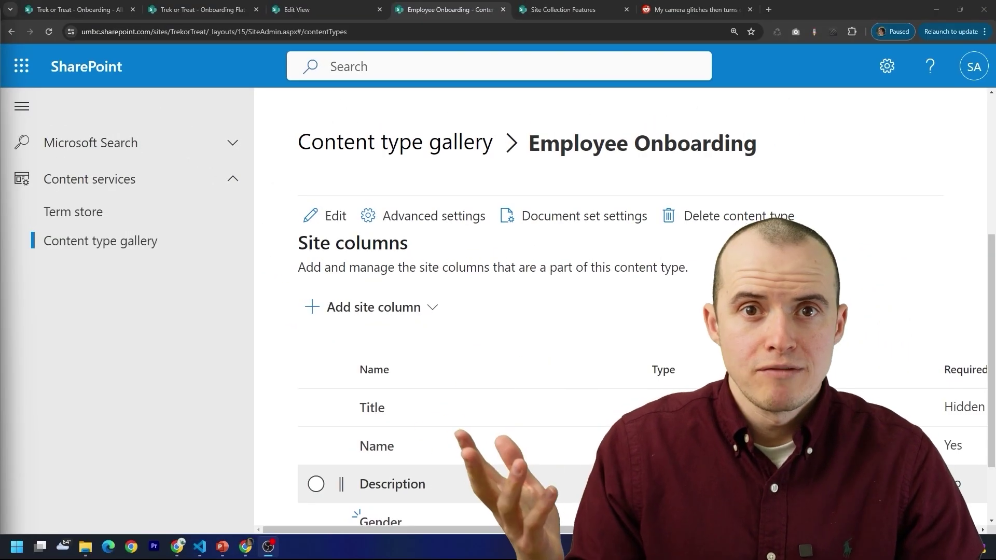
# - Review the new Employee Onboarding content type's page and bring up the settings menu
pyautogui.scroll(-2, 556, 278)
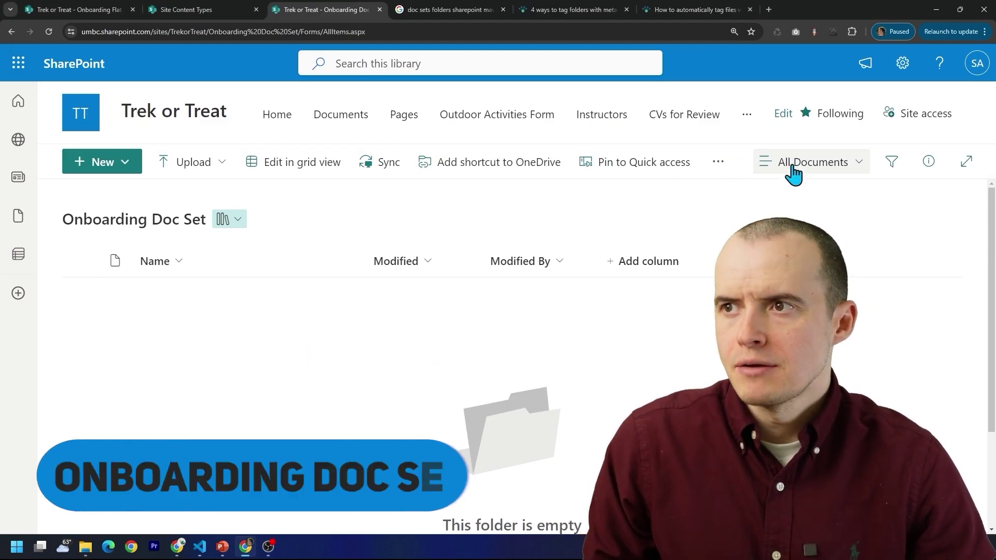
pyautogui.click(904, 66)
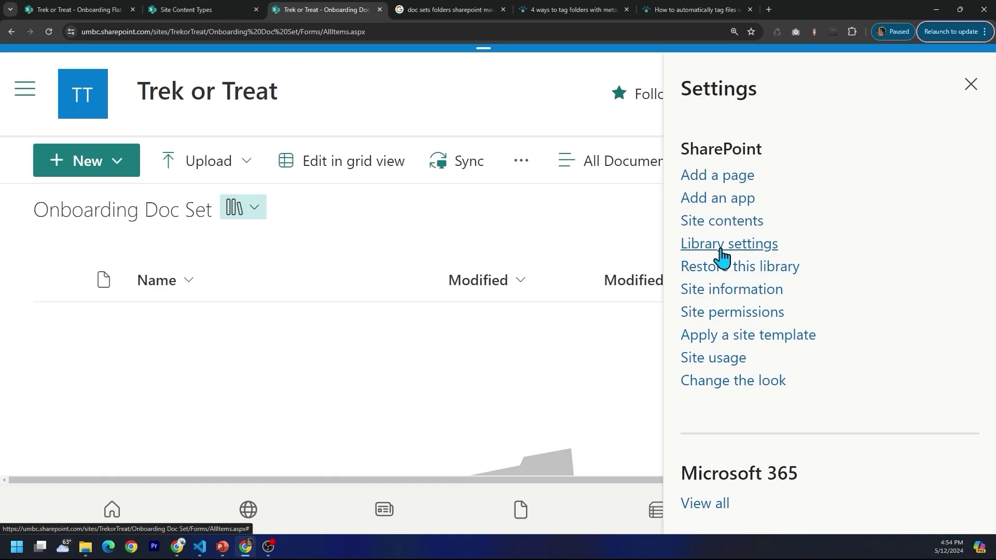
# - In the library's Advanced settings, set Allow management of content types to Yes and save
pyautogui.click(721, 250)
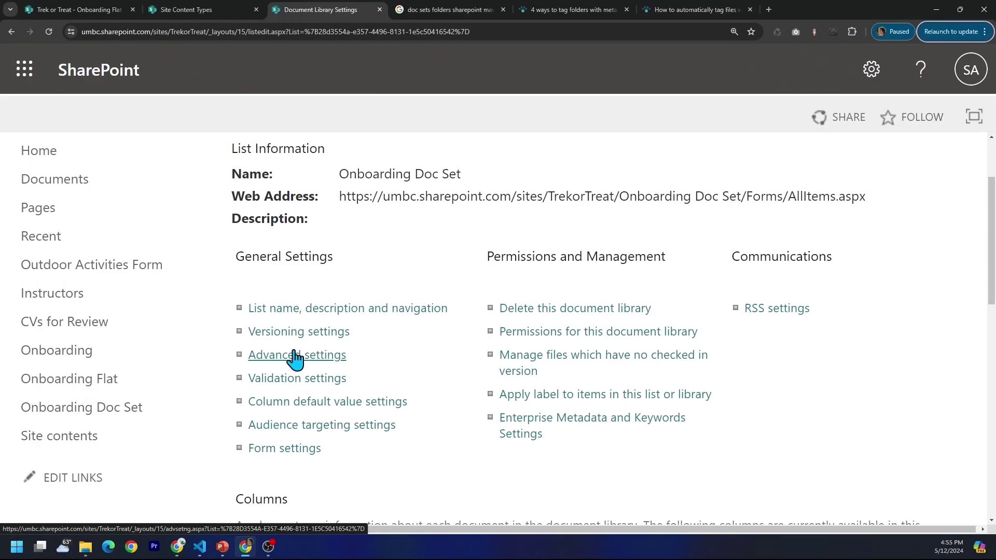
pyautogui.click(296, 355)
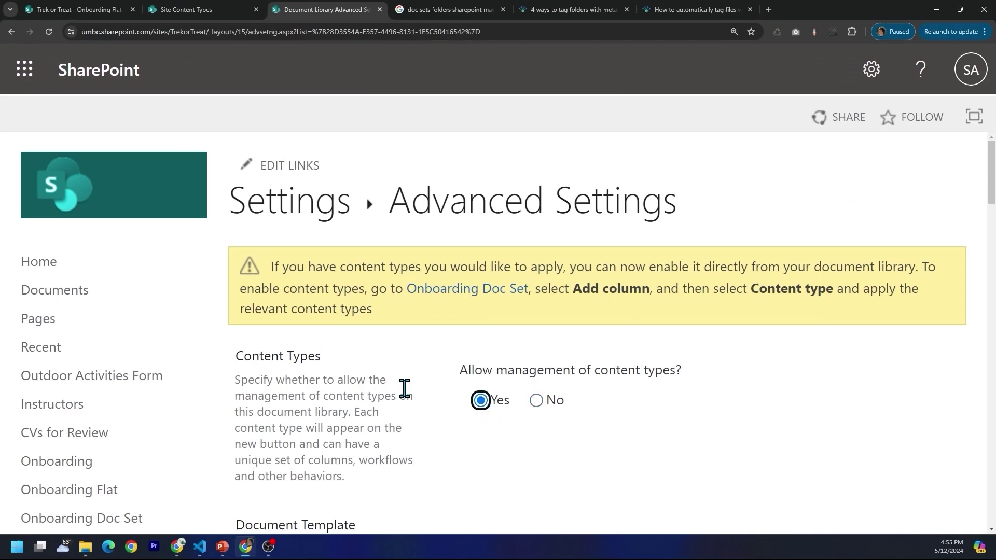
pyautogui.press('Return')
pyautogui.scroll(-5, 420, 371)
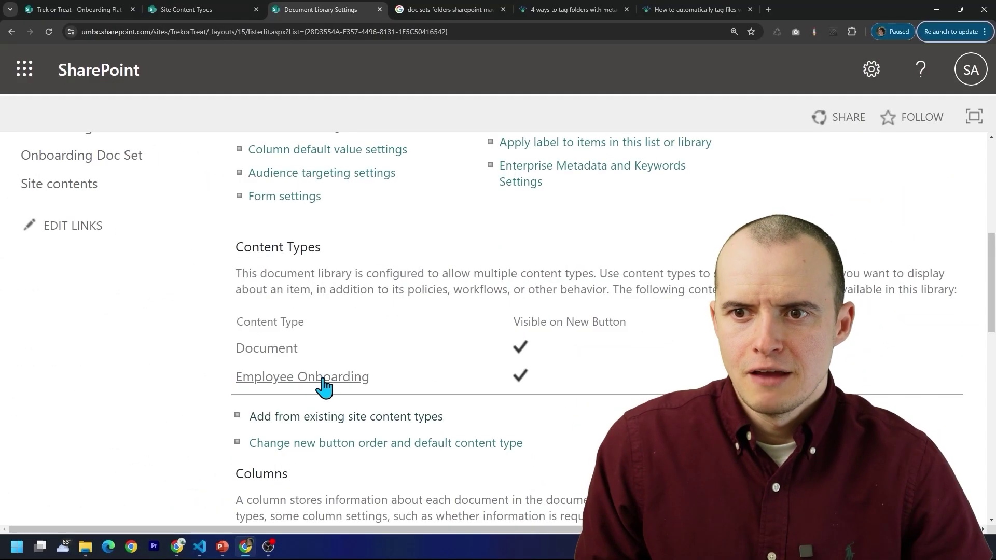
# - In Employee Onboarding's Document Set settings, add the checklist as default content and share Gender, Full Name, State/Province
pyautogui.click(323, 384)
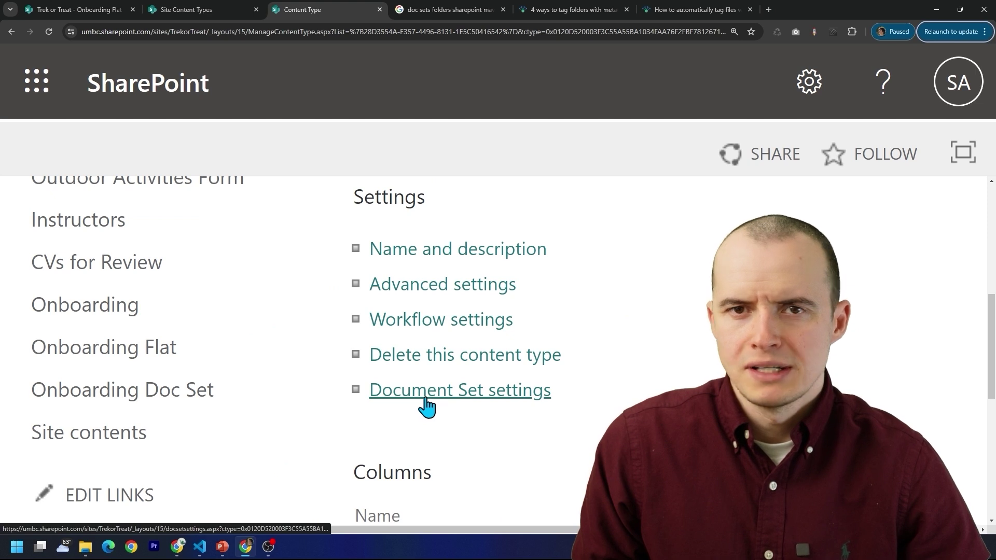
pyautogui.click(426, 402)
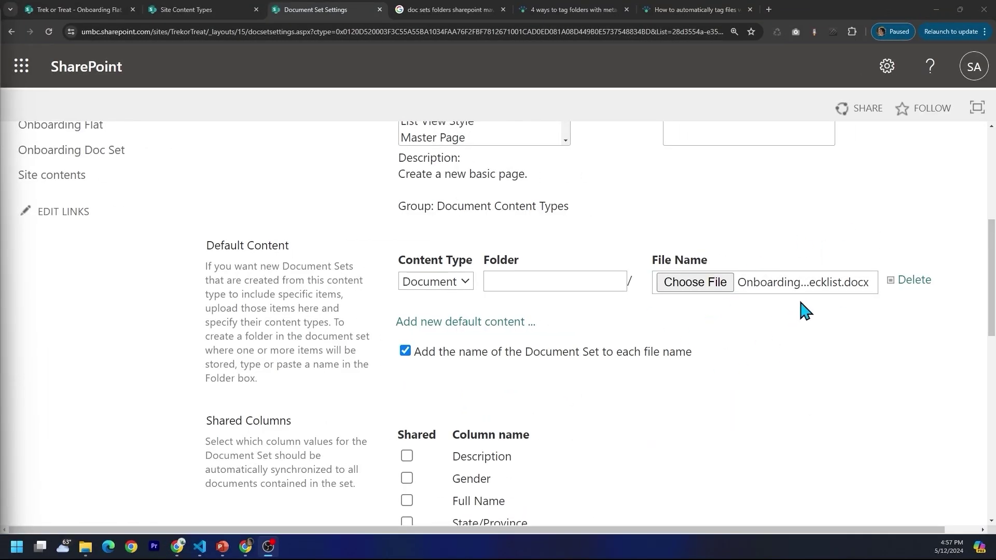
pyautogui.scroll(-1, 674, 332)
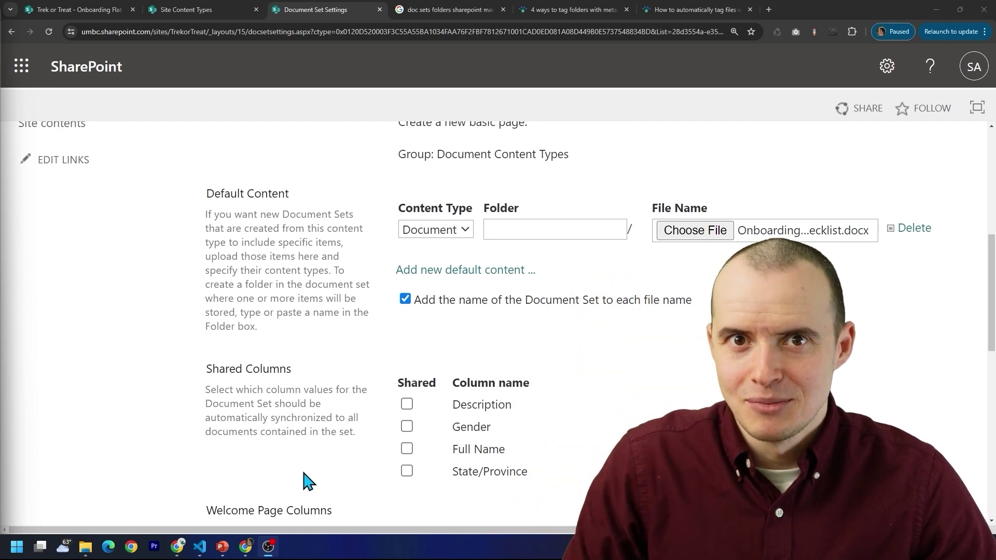
pyautogui.click(407, 450)
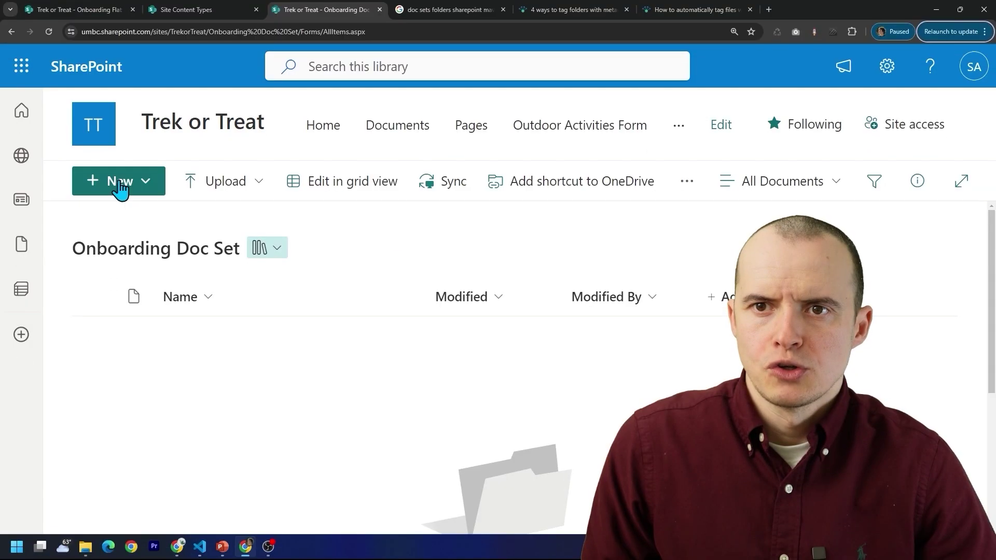
# - Create the EB Prime Minister Employee Onboarding document set from the library's New menu
pyautogui.click(120, 187)
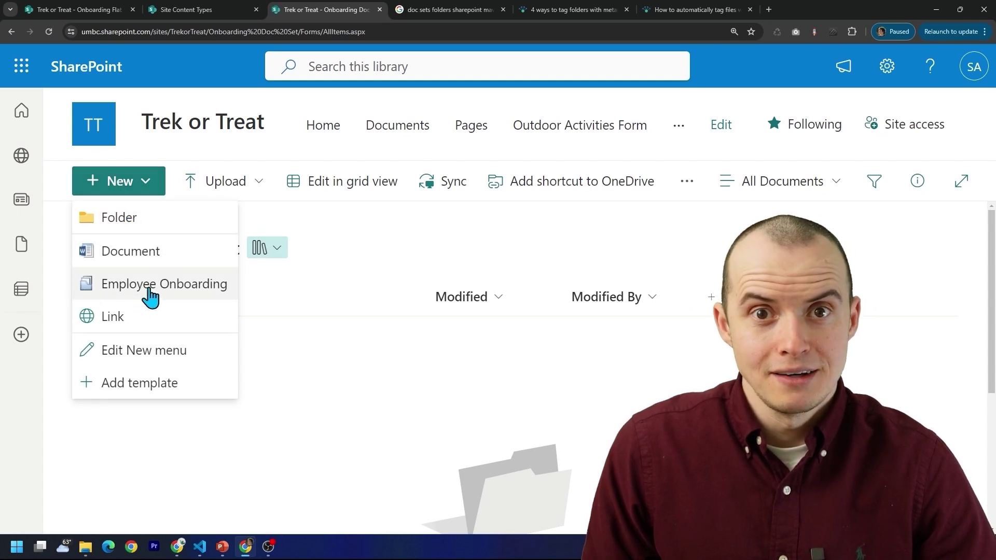
pyautogui.click(186, 294)
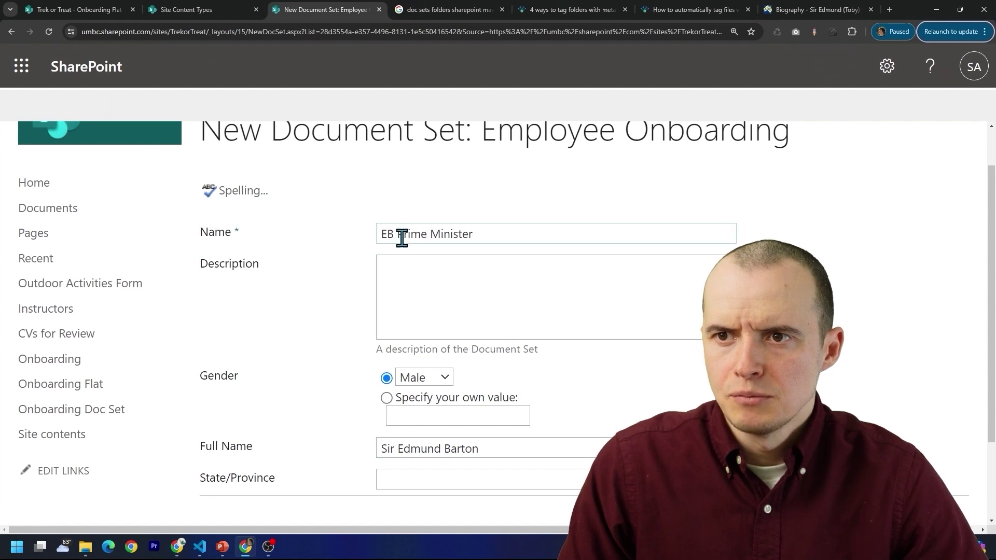
pyautogui.moveTo(399, 233); pyautogui.dragTo(459, 233)
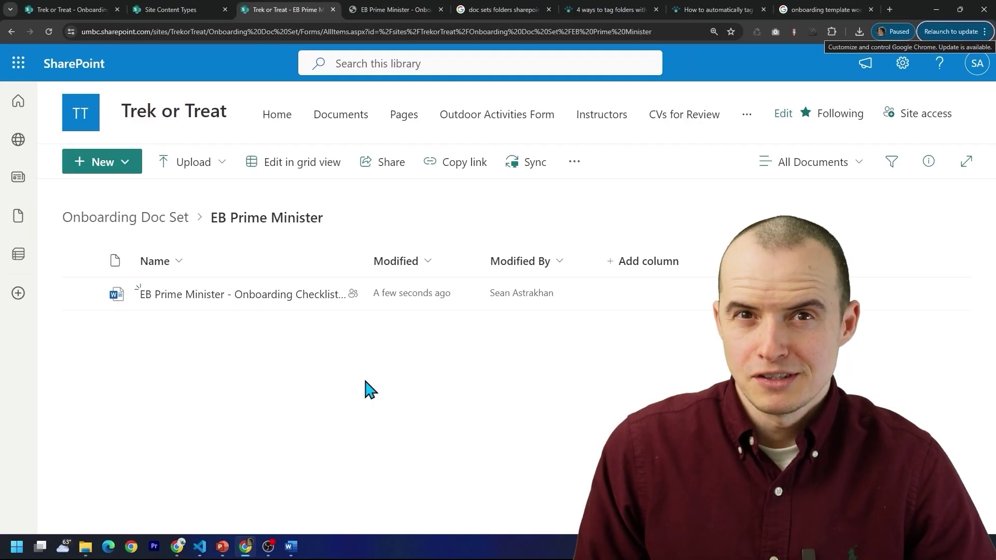
pyautogui.click(629, 261)
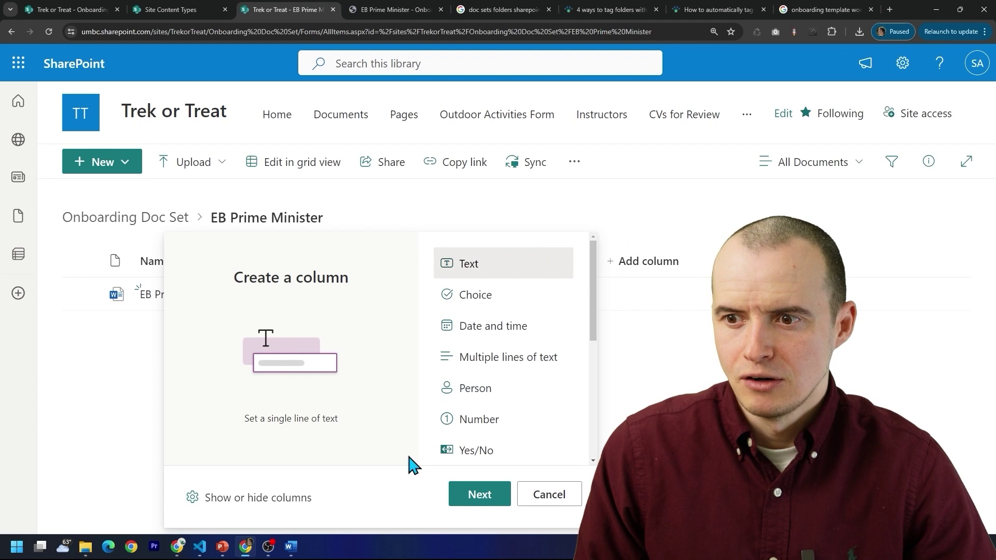
# - Show the Gender, Full Name and State/Province columns in the set, then reopen EB Prime Minister
pyautogui.click(265, 498)
pyautogui.click(796, 312)
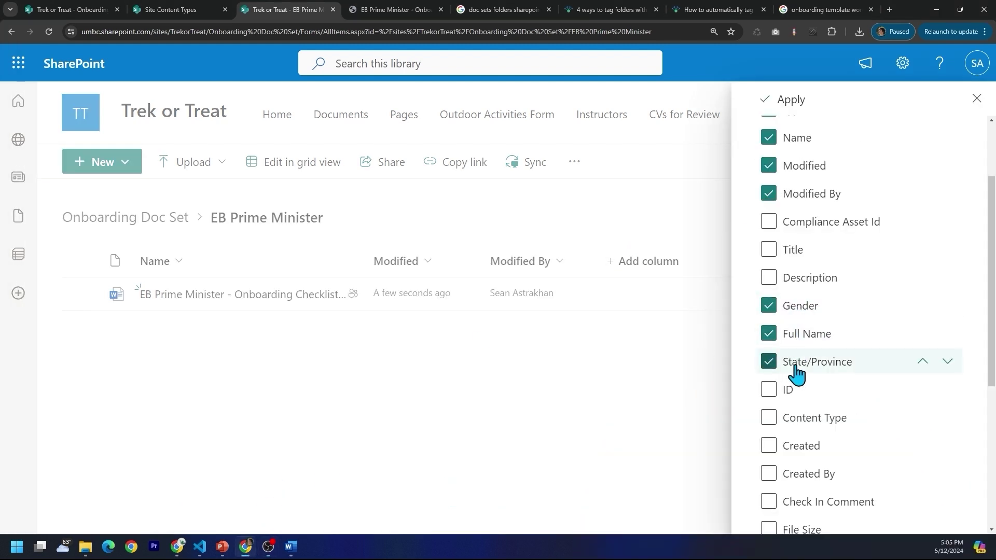
pyautogui.click(790, 100)
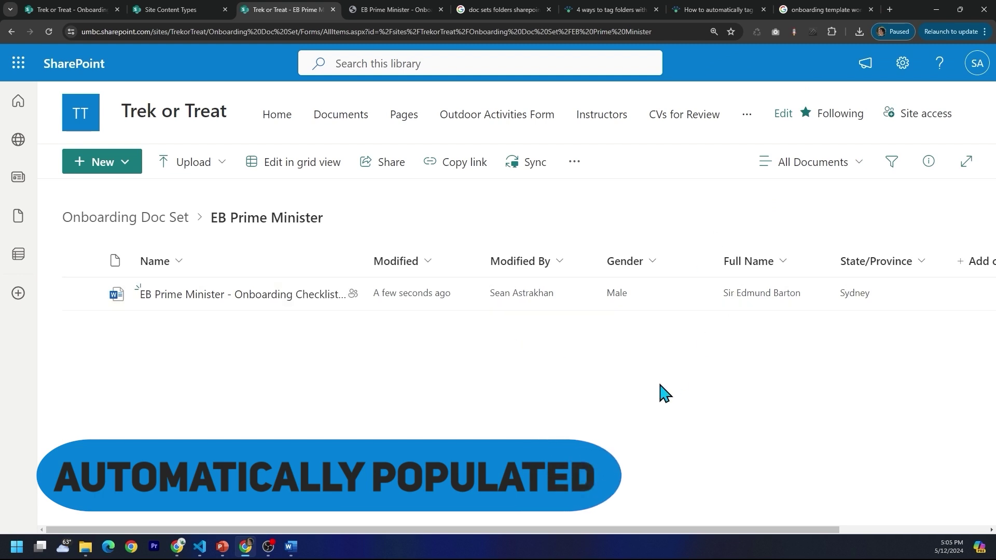
pyautogui.click(95, 221)
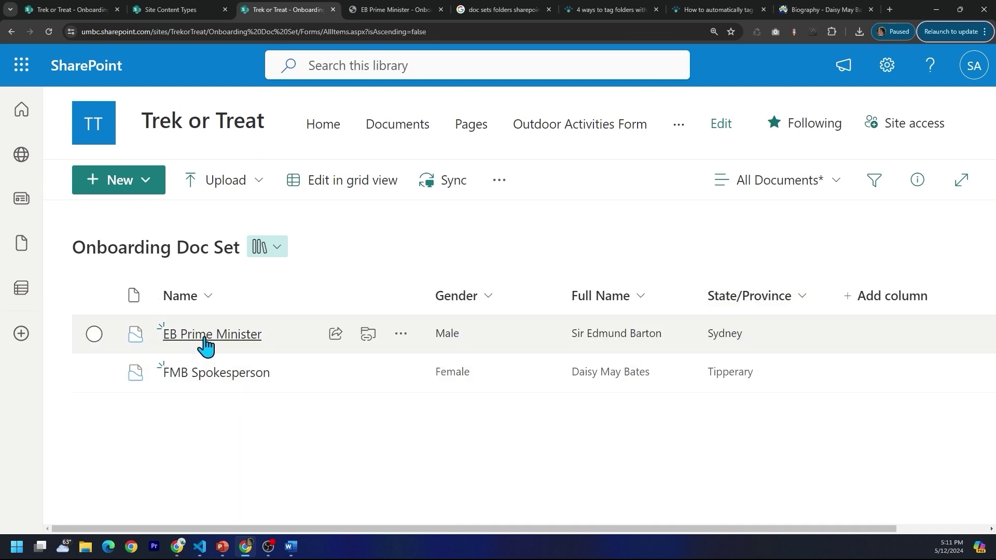
pyautogui.click(213, 334)
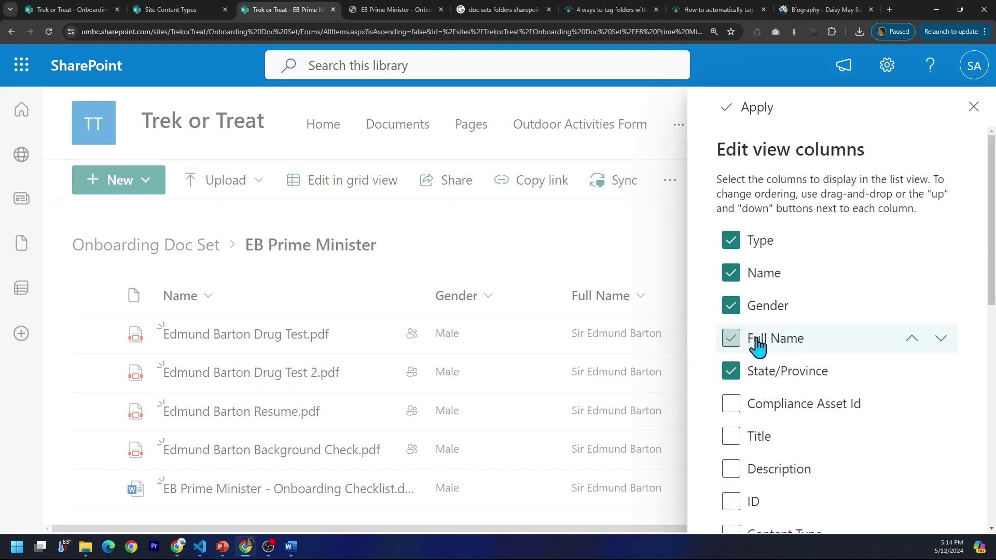
# - Hide Full Name and State/Province, then save the layout as the 'Inside Doc Set' view
pyautogui.click(731, 337)
pyautogui.click(760, 376)
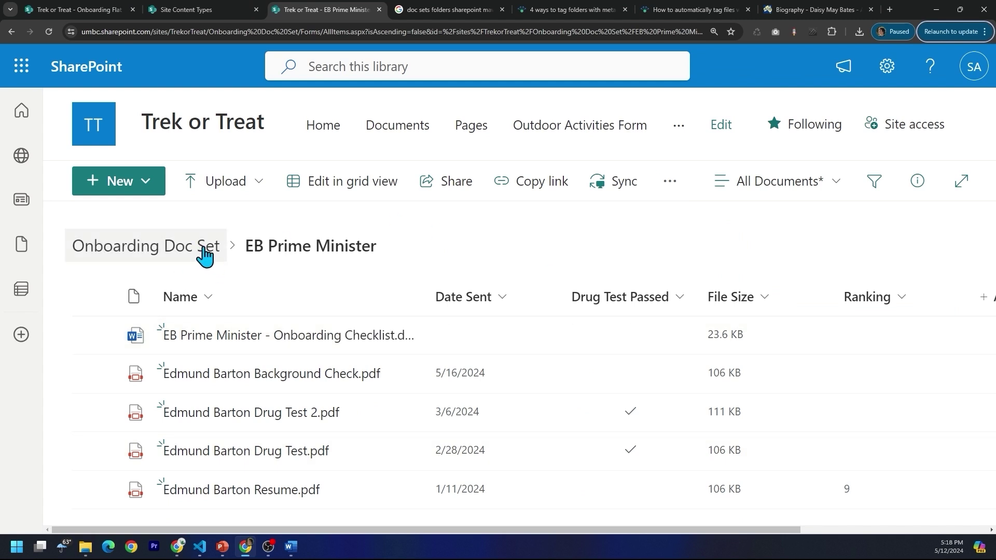
pyautogui.click(799, 190)
pyautogui.click(750, 383)
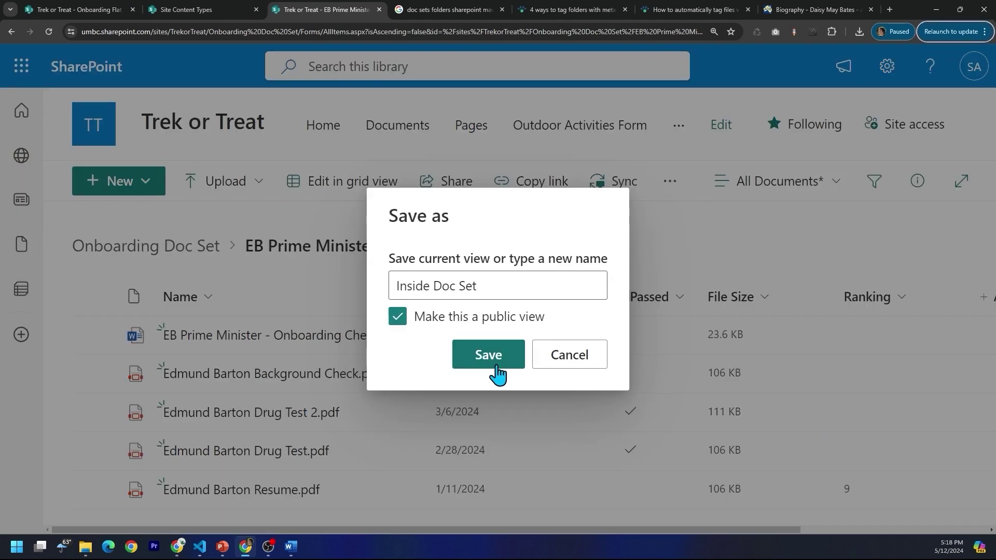
pyautogui.click(495, 360)
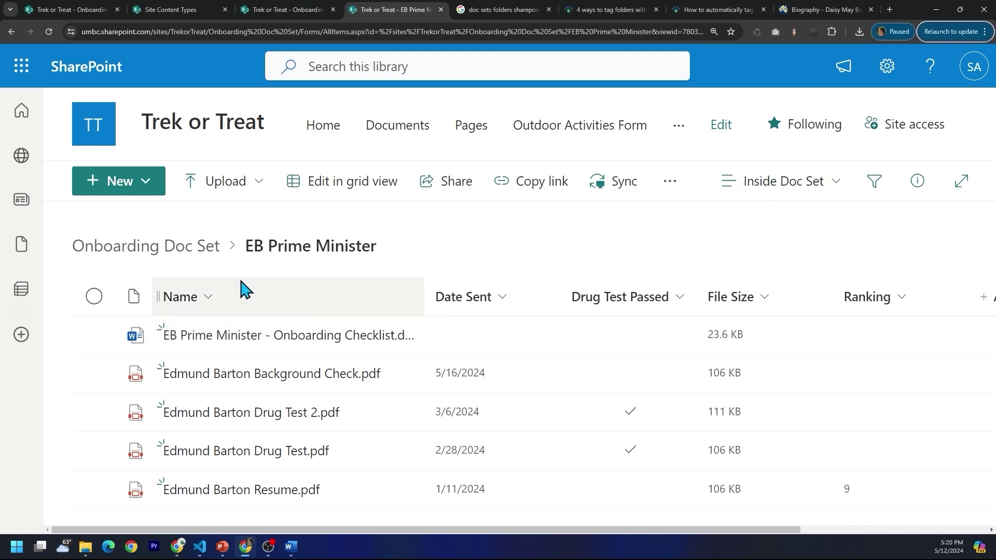
# - Reopen the EB Prime Minister set from the library with the details pane closed
pyautogui.click(178, 247)
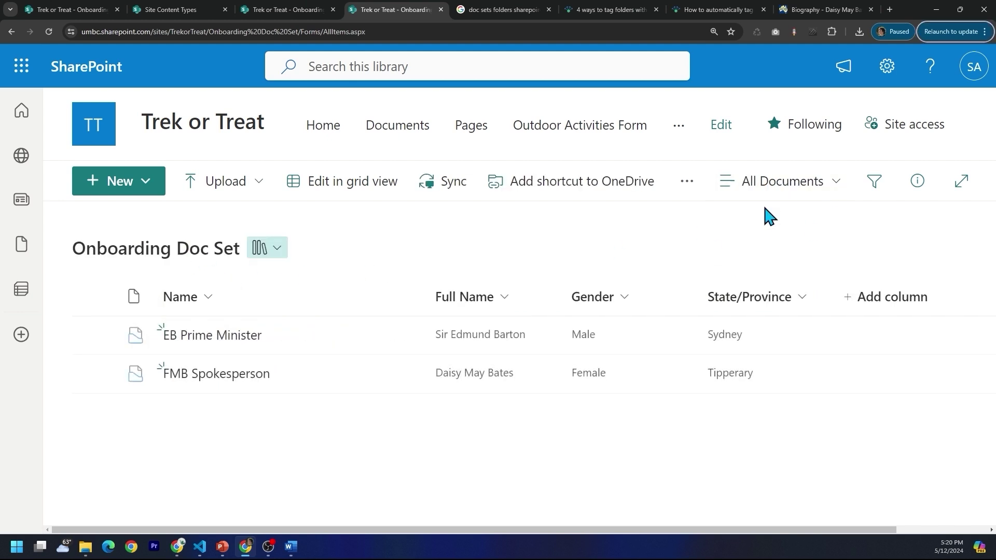
pyautogui.click(223, 336)
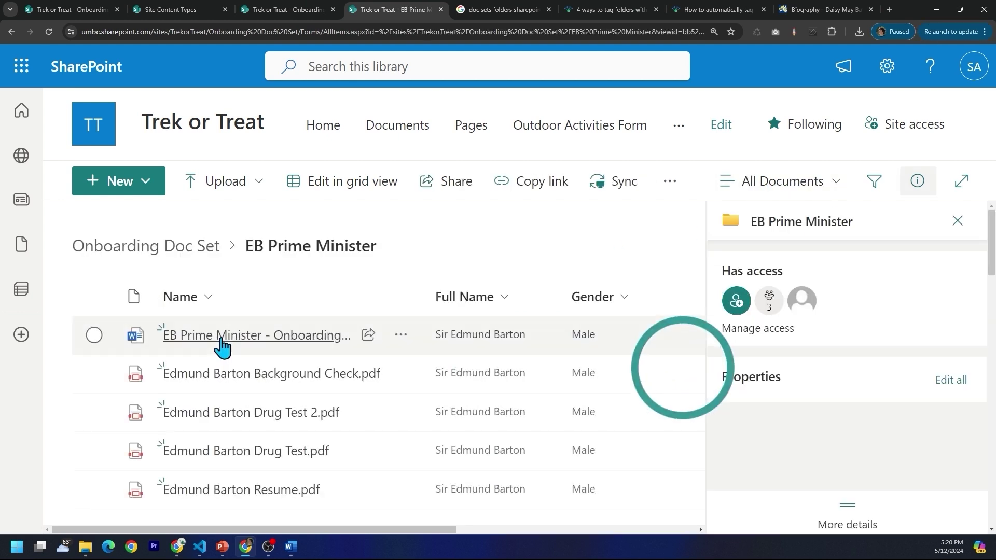
pyautogui.click(959, 222)
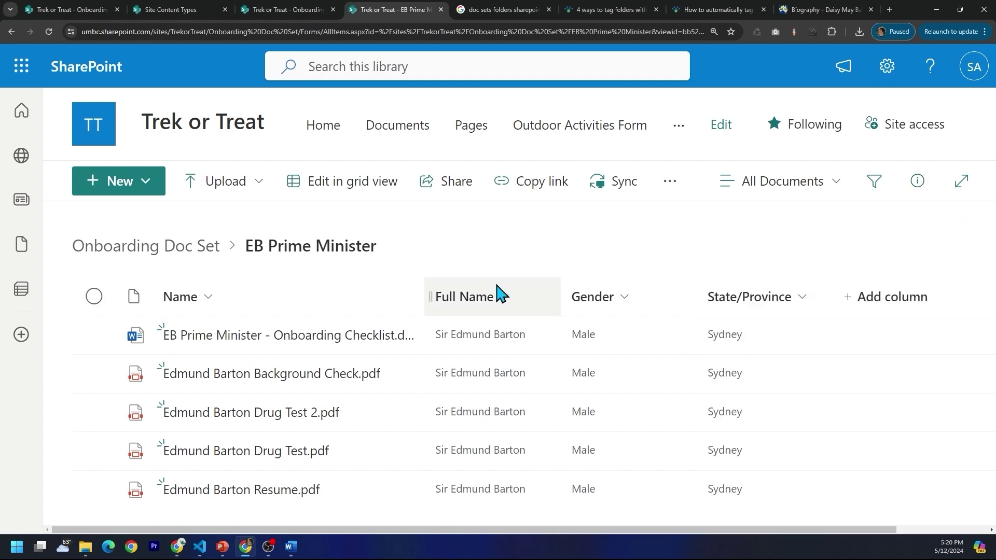
pyautogui.click(887, 65)
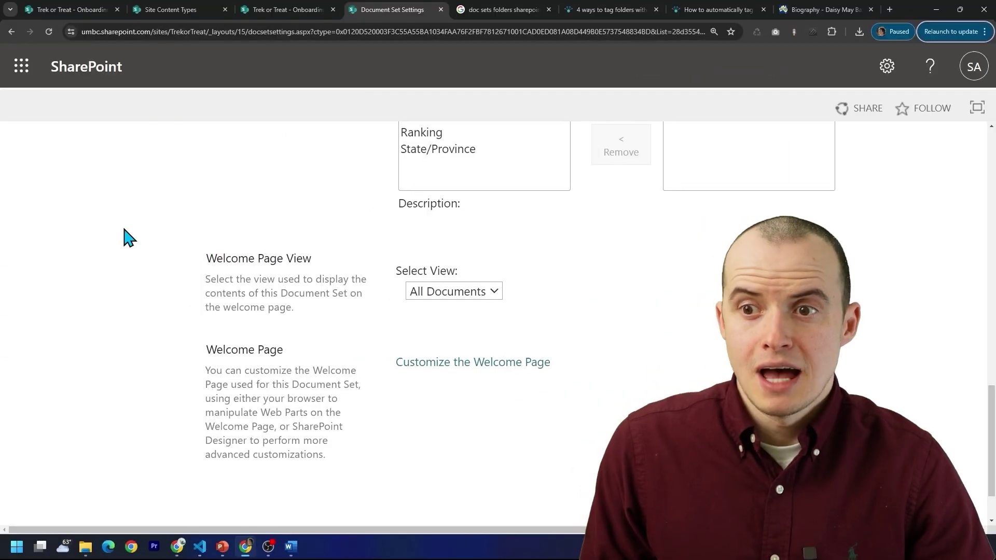
# - Choose Inside Doc Set as the Welcome Page View in Document Set settings
pyautogui.click(455, 293)
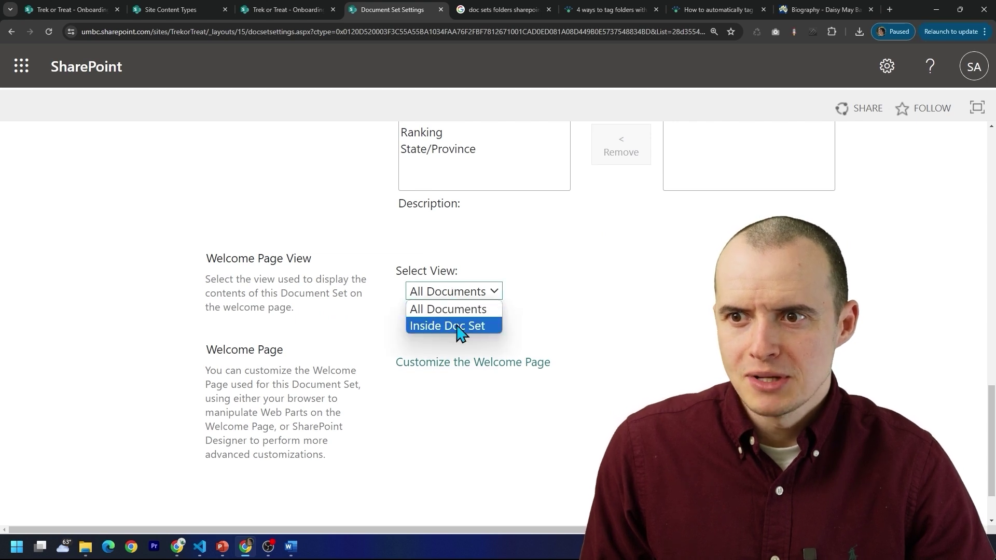
pyautogui.click(459, 326)
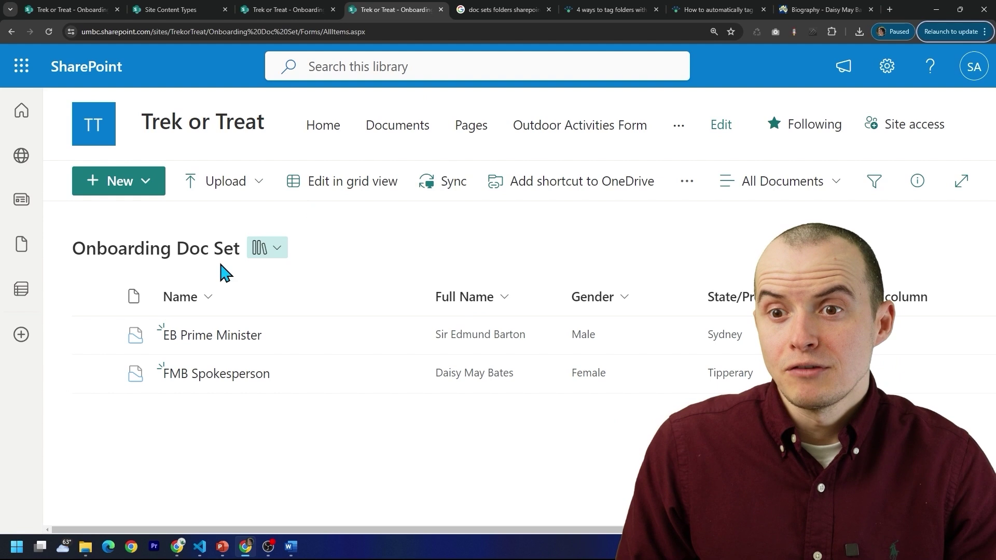
# - Open EB Prime Minister, return to the library, and sort it by Name Z to A
pyautogui.click(223, 336)
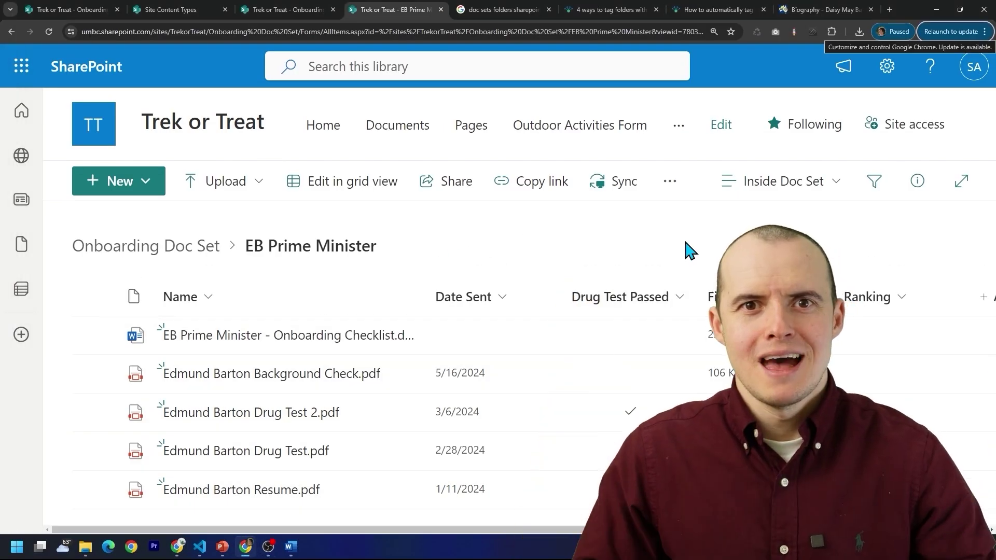
pyautogui.hotkey('alt', 'Left')
pyautogui.click(191, 299)
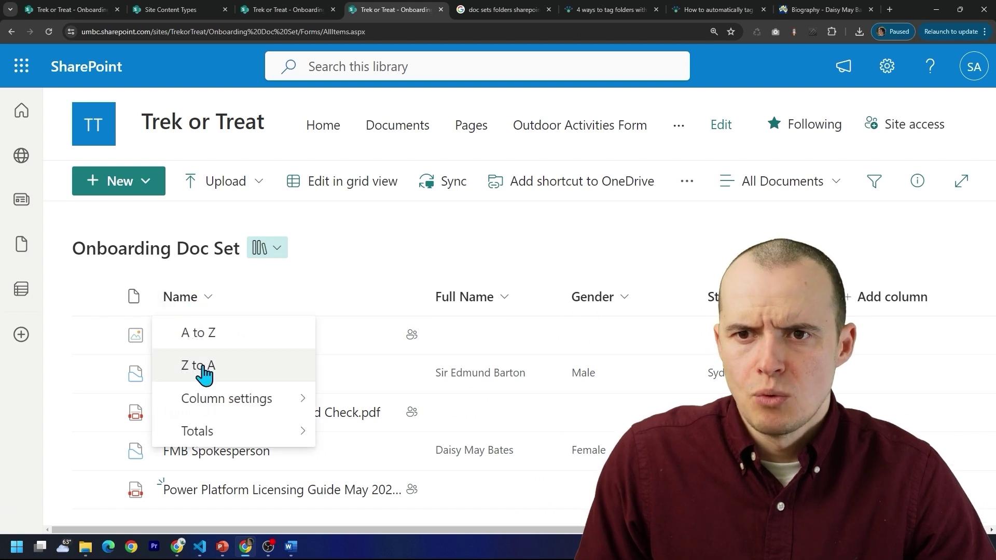
pyautogui.click(206, 367)
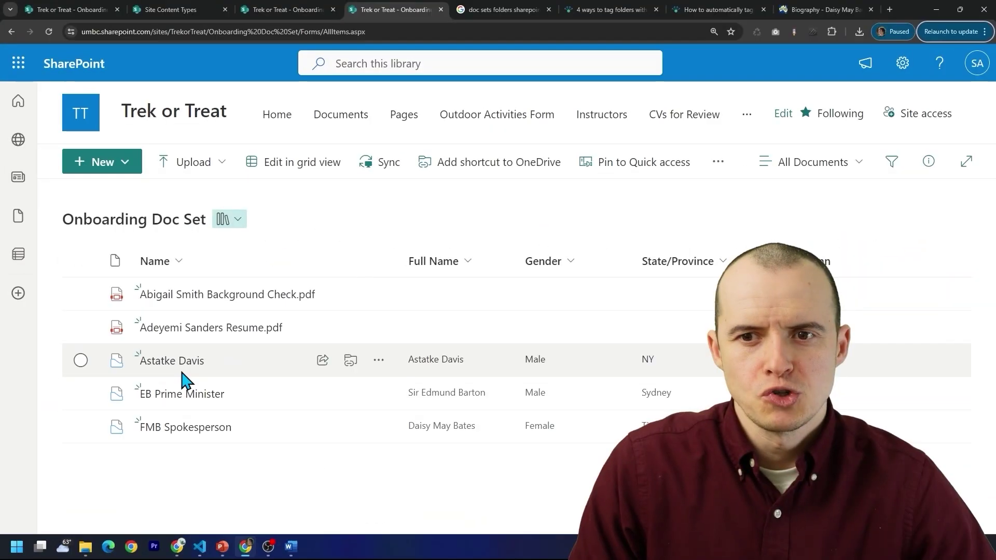
# - Check the New menu inside a set, then drag FMB Spokesperson into EB Prime Minister and open it
pyautogui.click(173, 362)
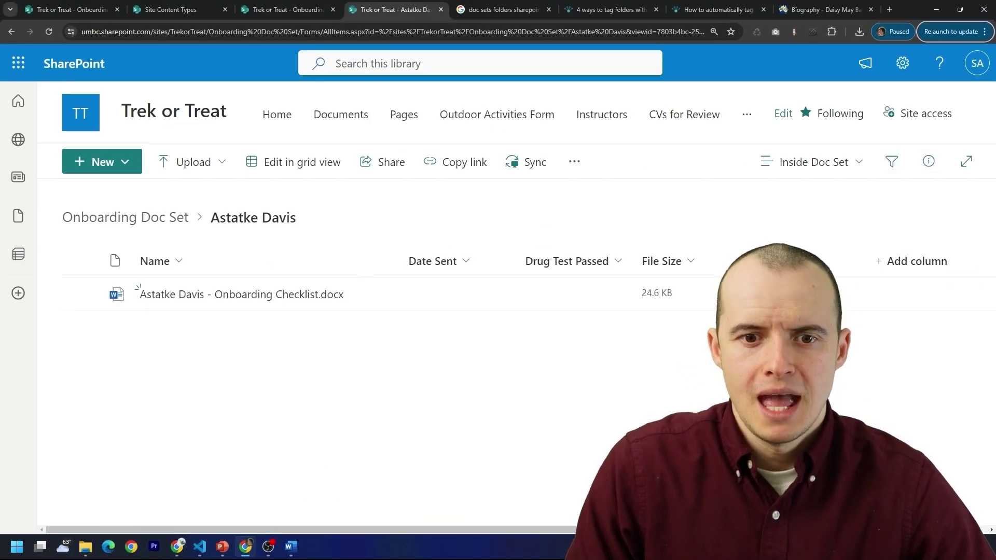
pyautogui.click(130, 169)
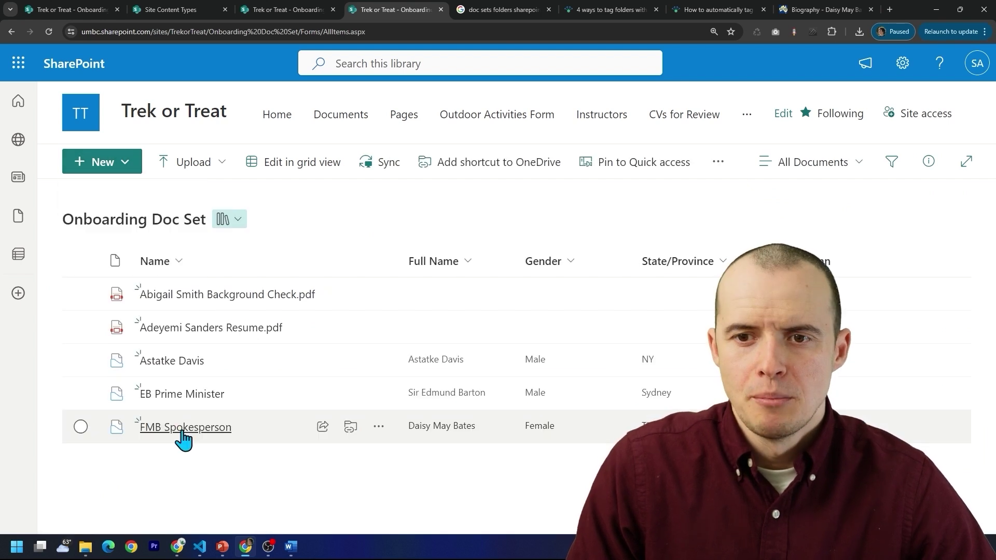
pyautogui.moveTo(179, 429); pyautogui.dragTo(185, 397)
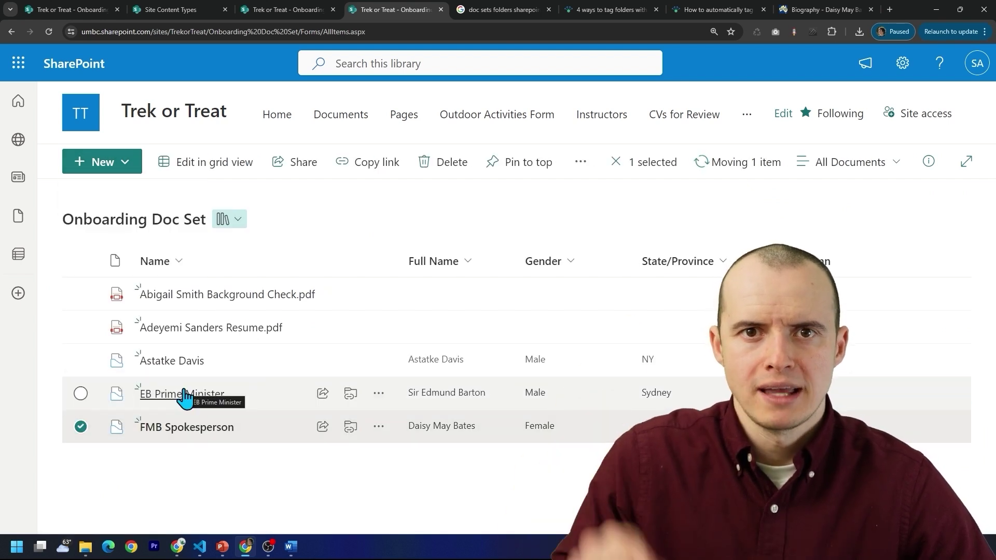
pyautogui.click(186, 395)
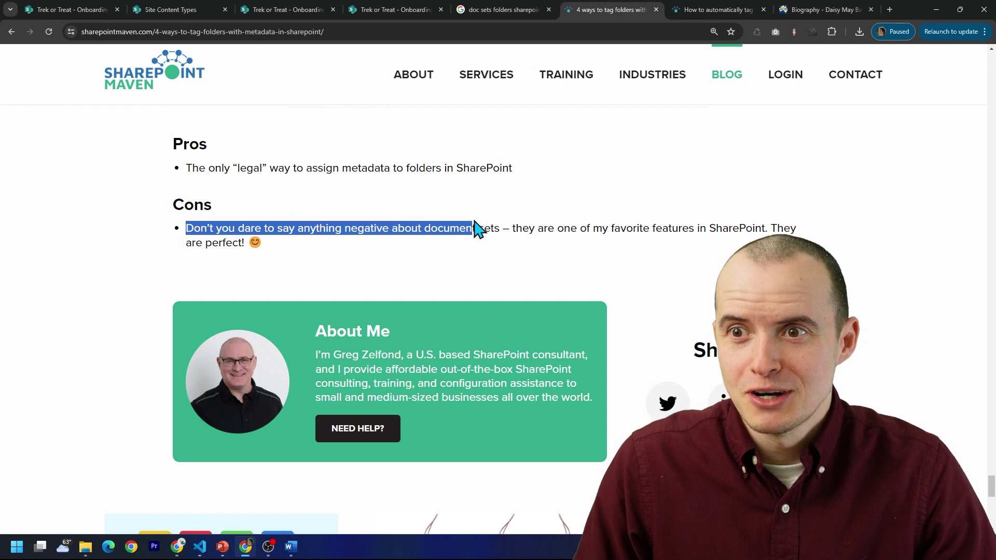
# - Clear the highlighted document-set sentence on the SharePoint Maven blog page
pyautogui.click(511, 296)
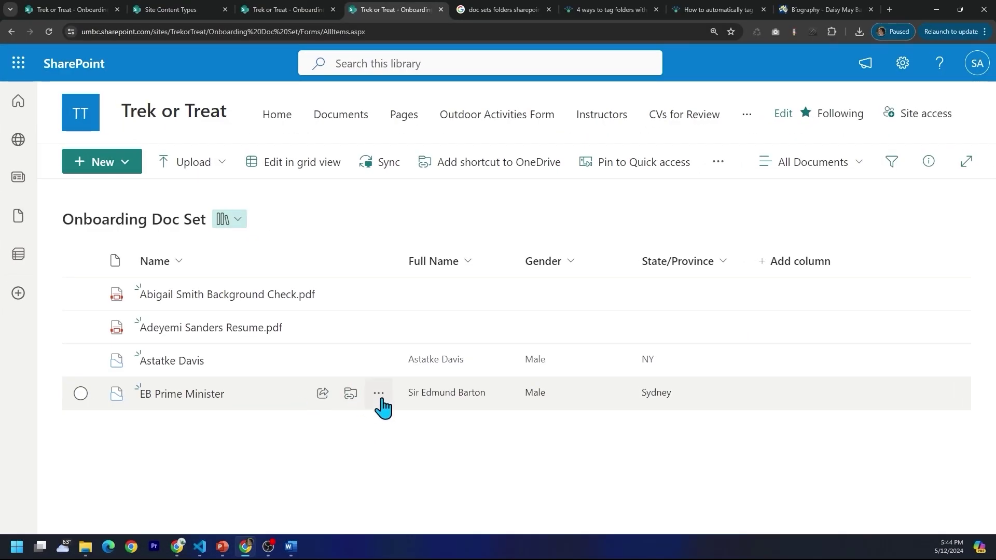
# - Review EB Prime Minister's version history, then bring up an ordinary folder's actions menu
pyautogui.click(380, 397)
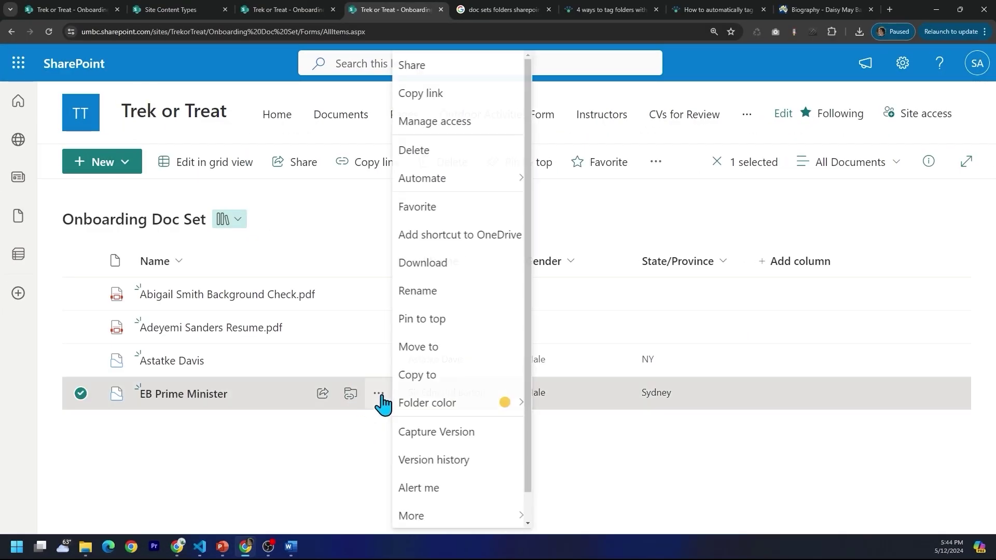
pyautogui.click(458, 461)
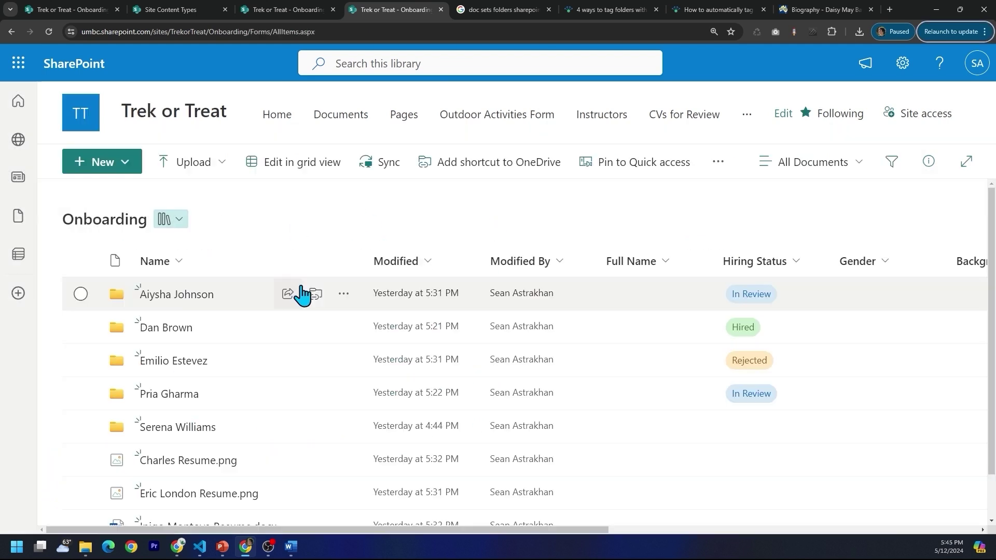
pyautogui.click(332, 294)
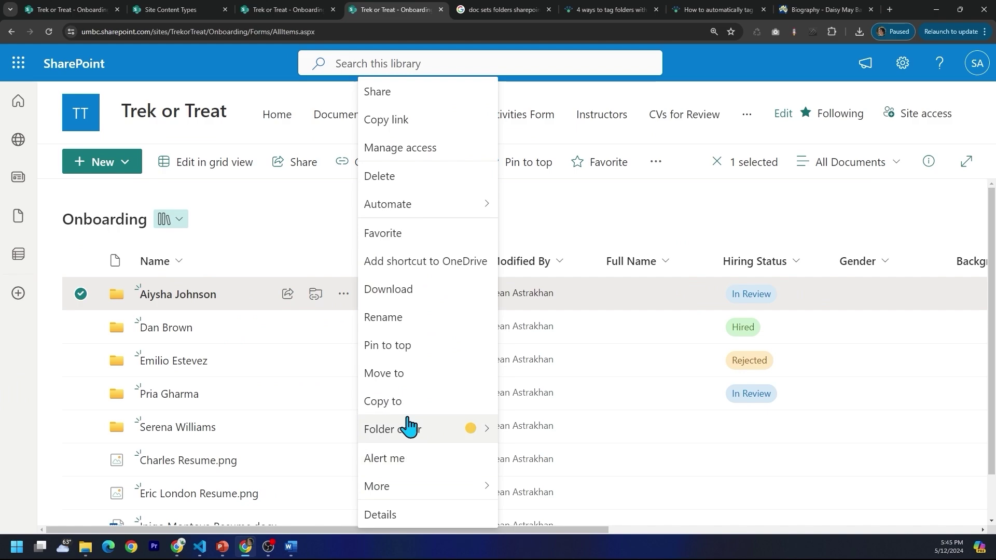